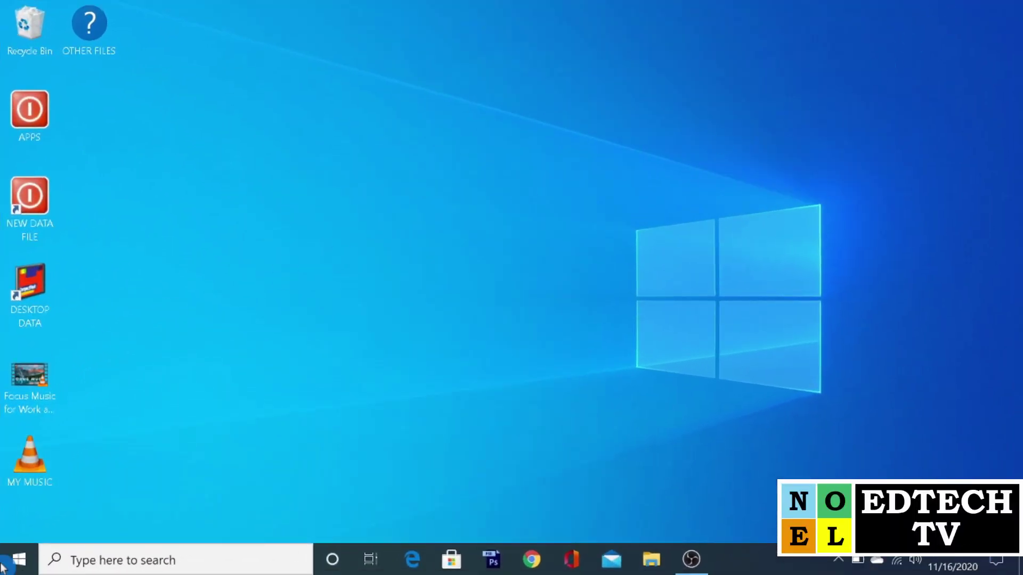
Step: Launch Excel from the Start menu and create a new blank workbook
click(5, 567)
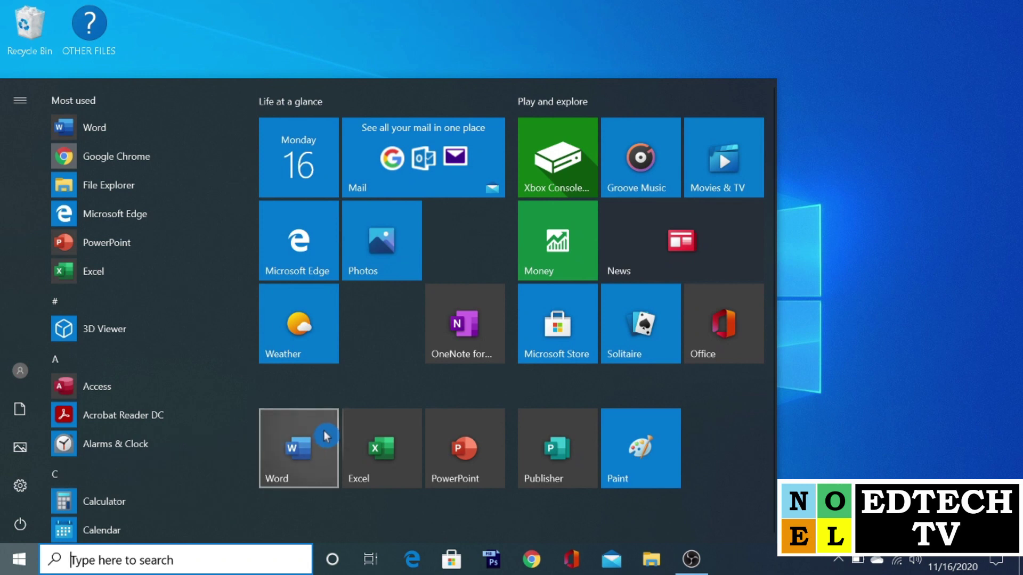
click(409, 445)
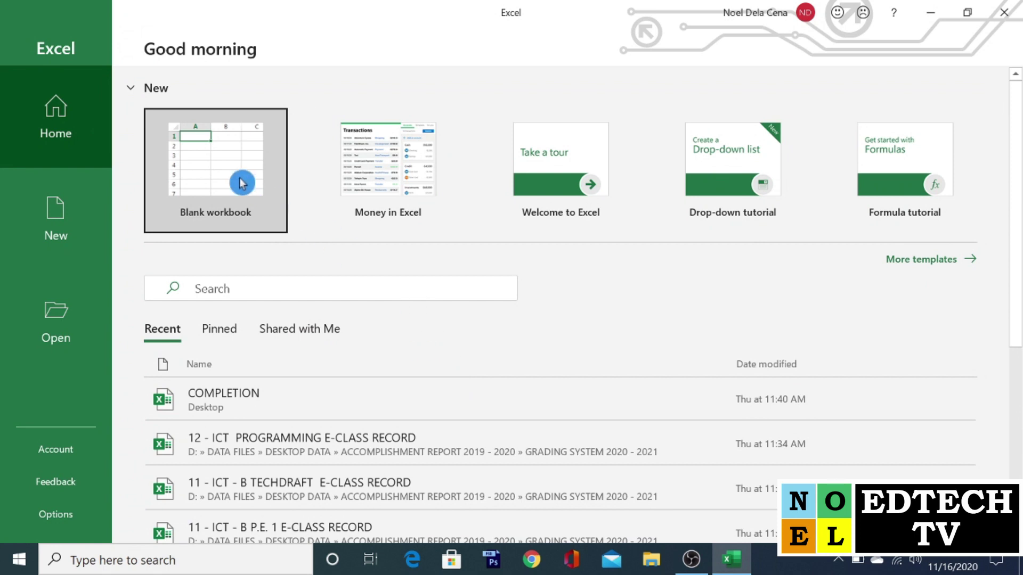
click(241, 157)
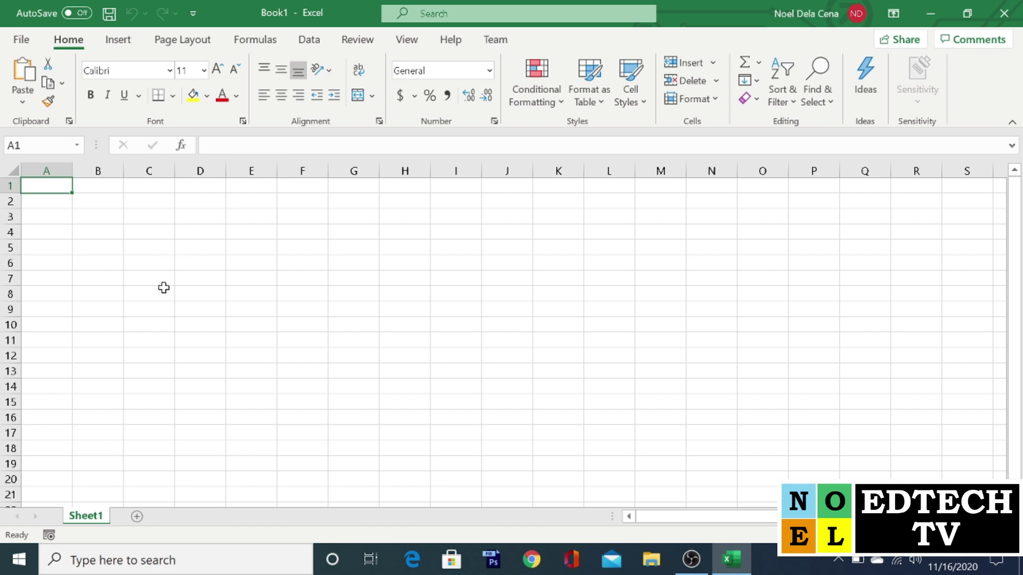
Step: Enter headers CAR BRAND (on two lines), MODEL and COLOR in A4:C4, then widen the columns
click(48, 231)
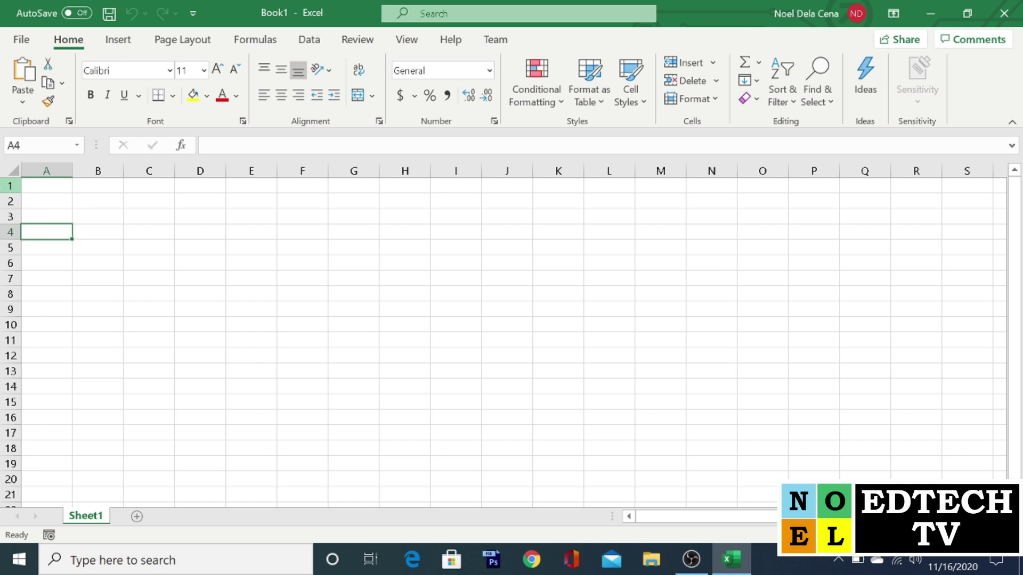
text(CAR)
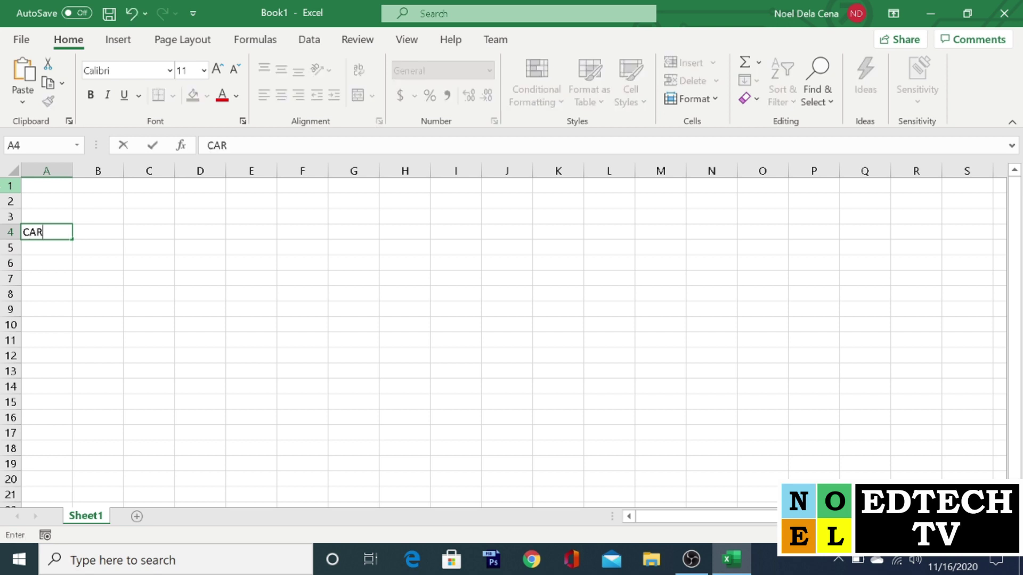
key(alt+Return)
text(BRAND)
key(Return)
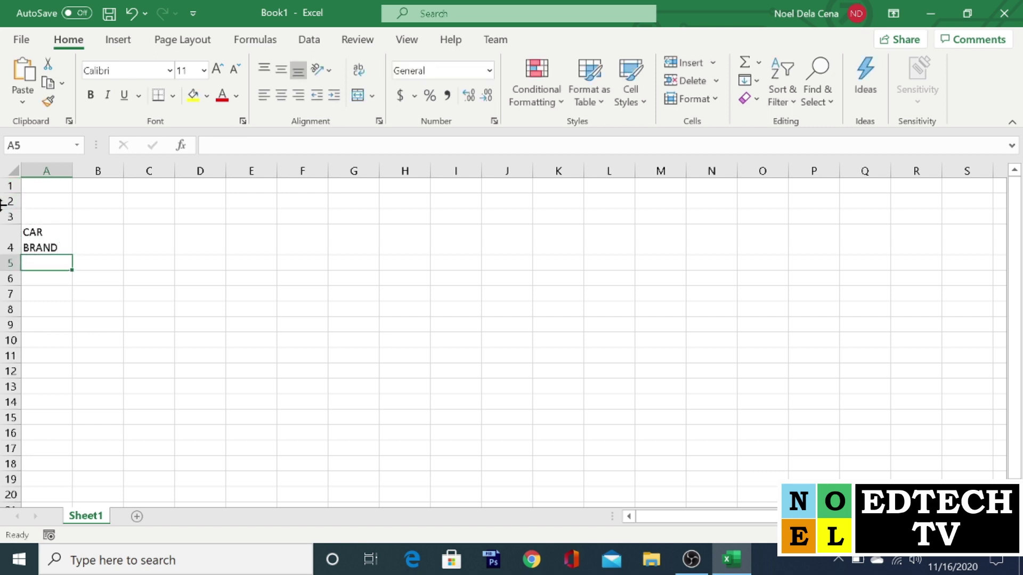
key(Up)
key(Right)
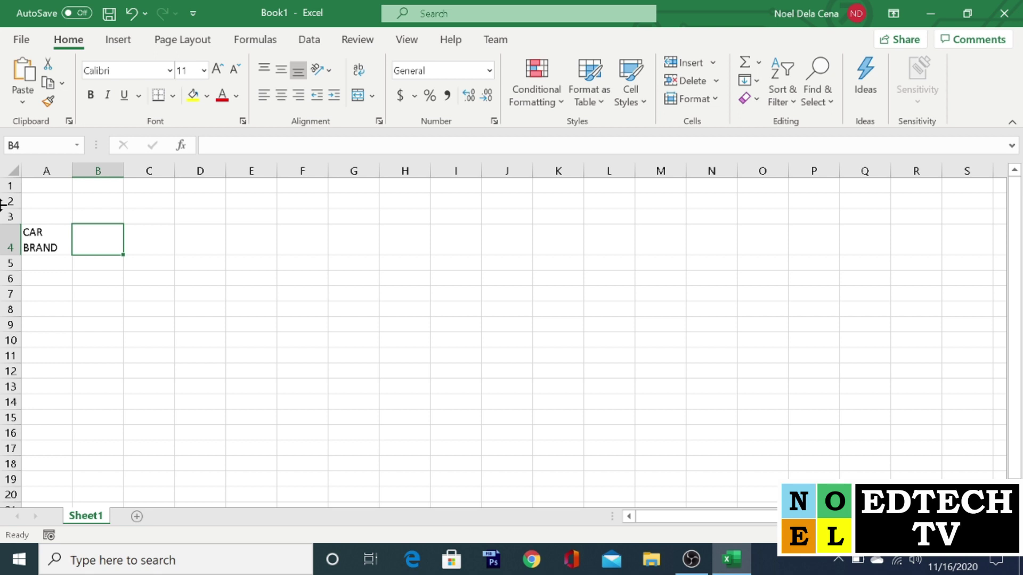
text(MODEL)
key(Tab)
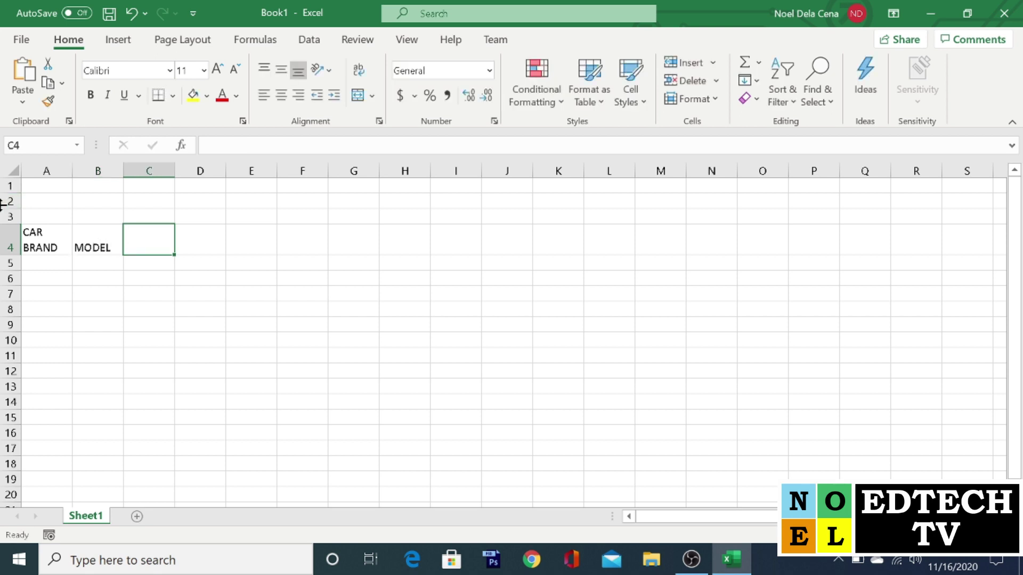
text(COLOR)
key(Return)
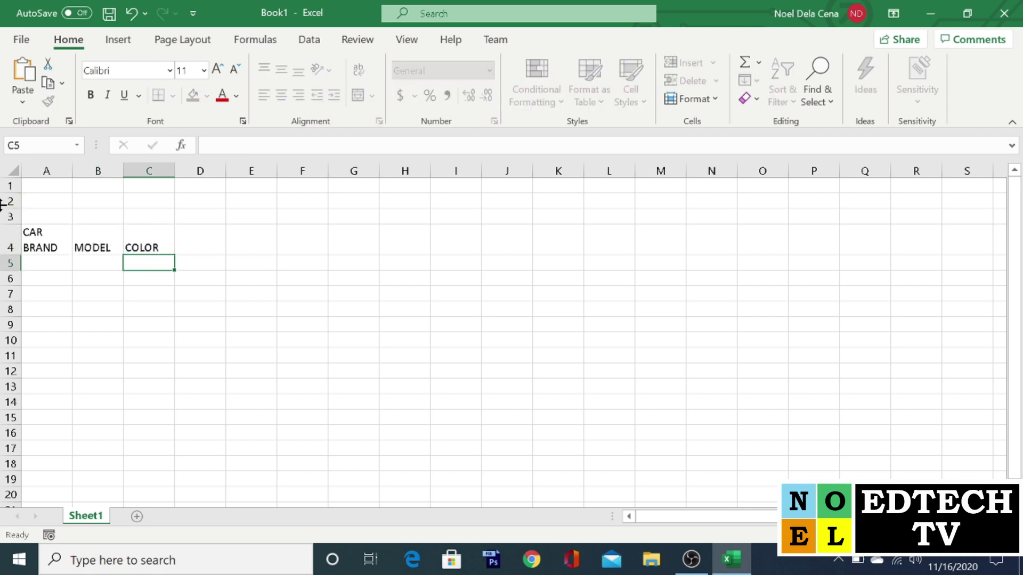
drag(72, 170, 267, 170)
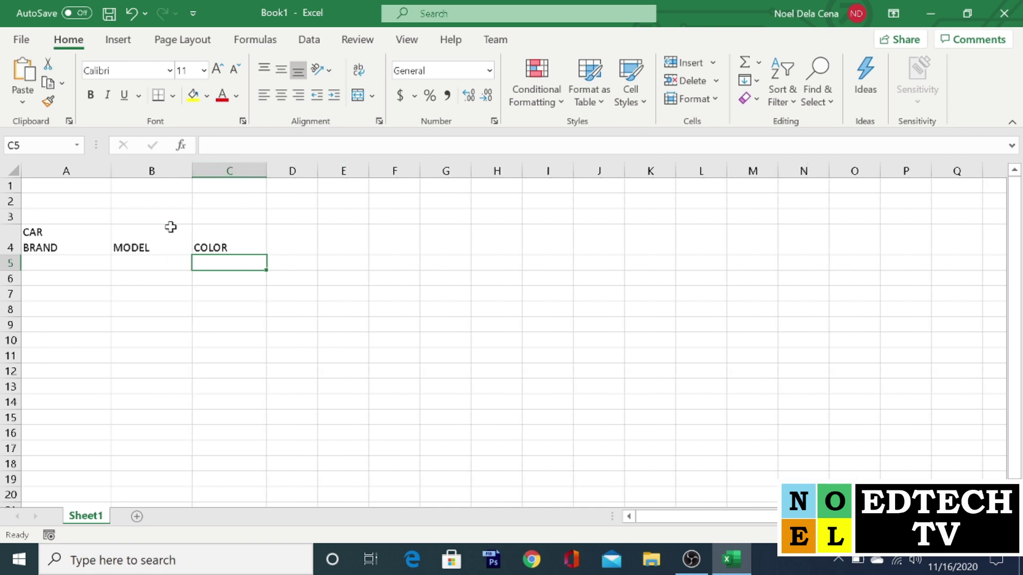
Step: Make the A4:C4 headers bold, centred horizontally and vertically, with a green fill
click(68, 237)
drag(189, 234, 199, 235)
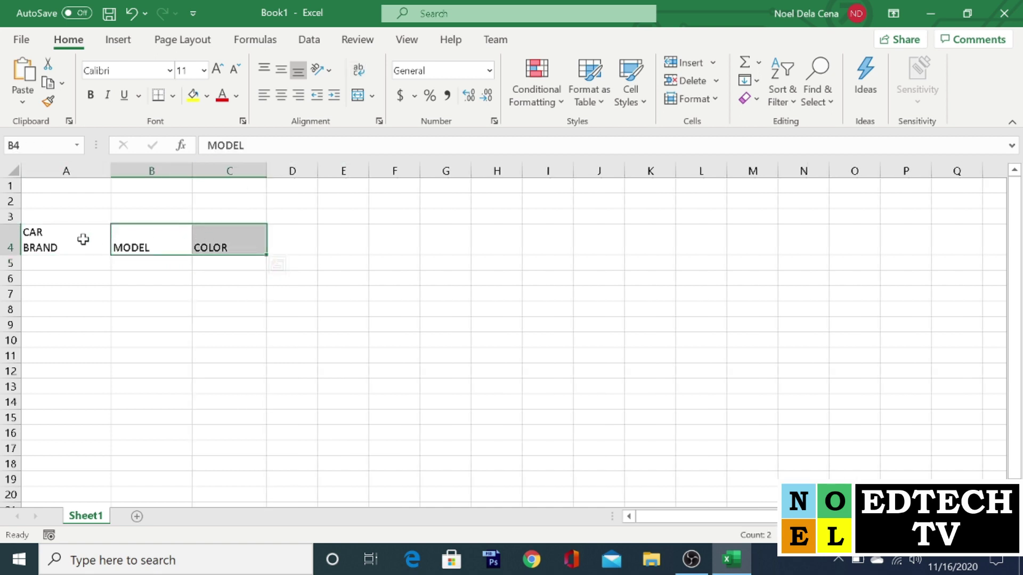
drag(83, 239, 213, 243)
click(280, 96)
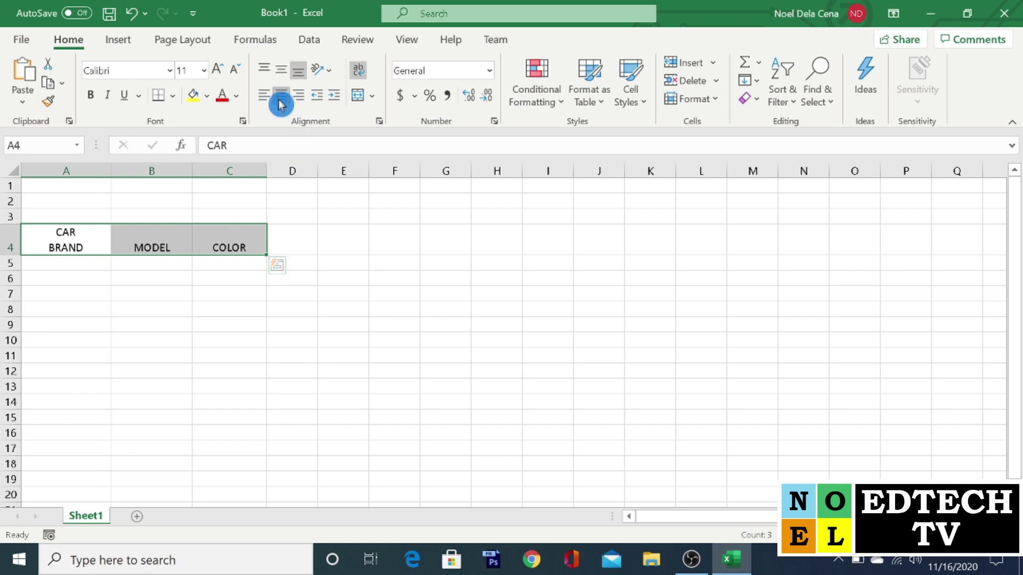
click(281, 70)
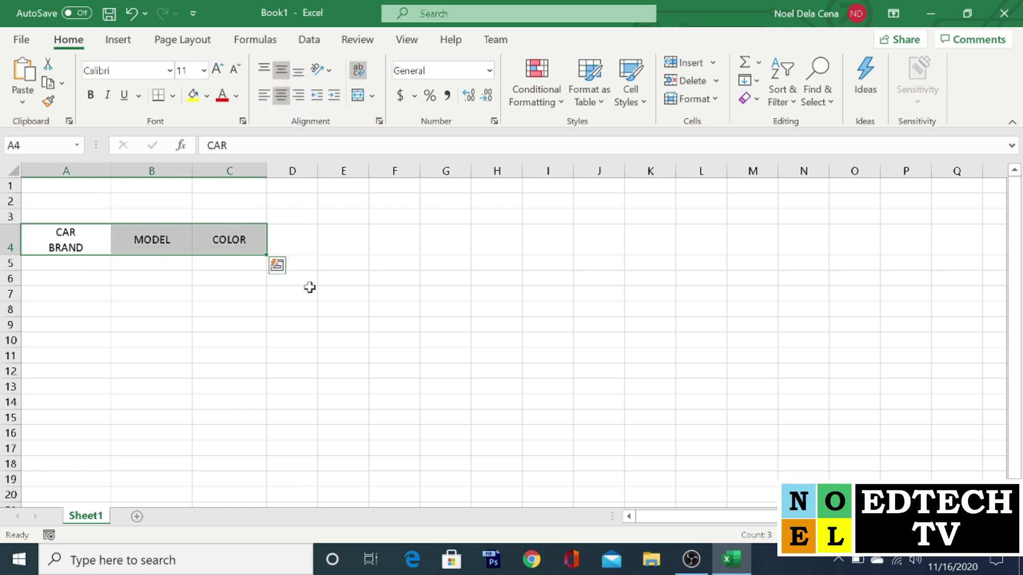
click(92, 96)
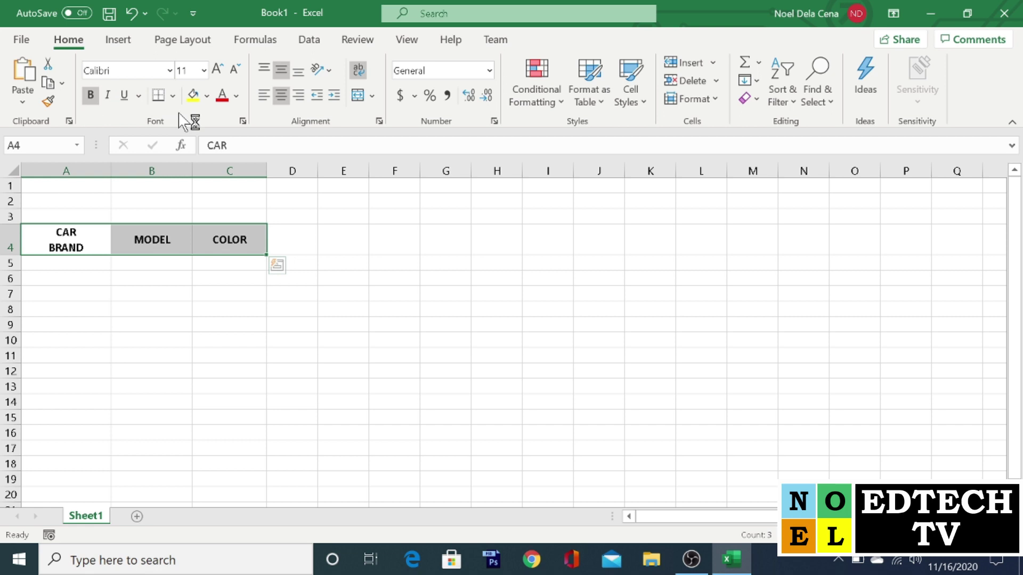
click(207, 95)
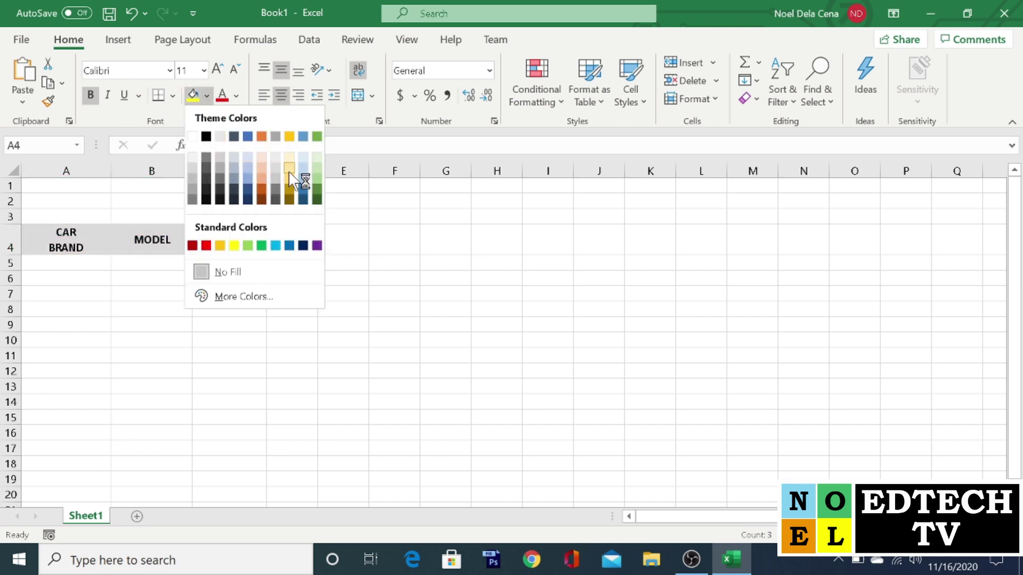
click(317, 182)
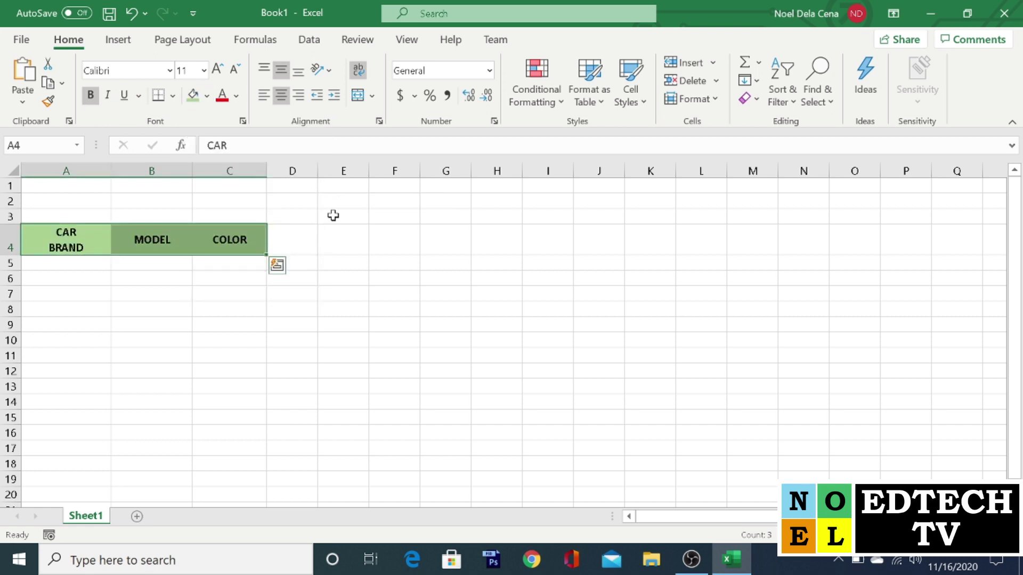
click(123, 293)
Step: Apply All Borders to A4:C5 and make row 5 taller
drag(77, 242, 241, 261)
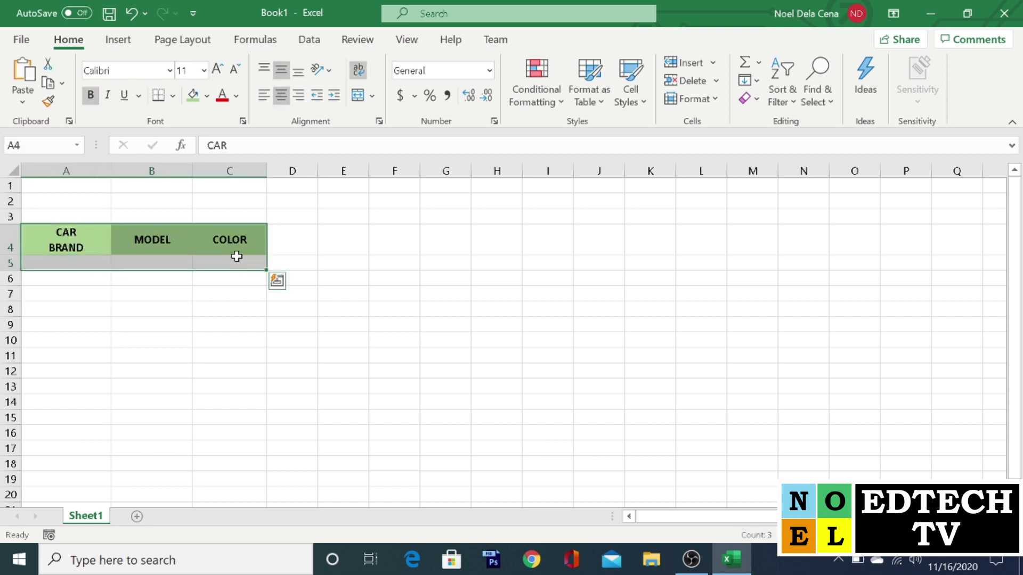
click(174, 101)
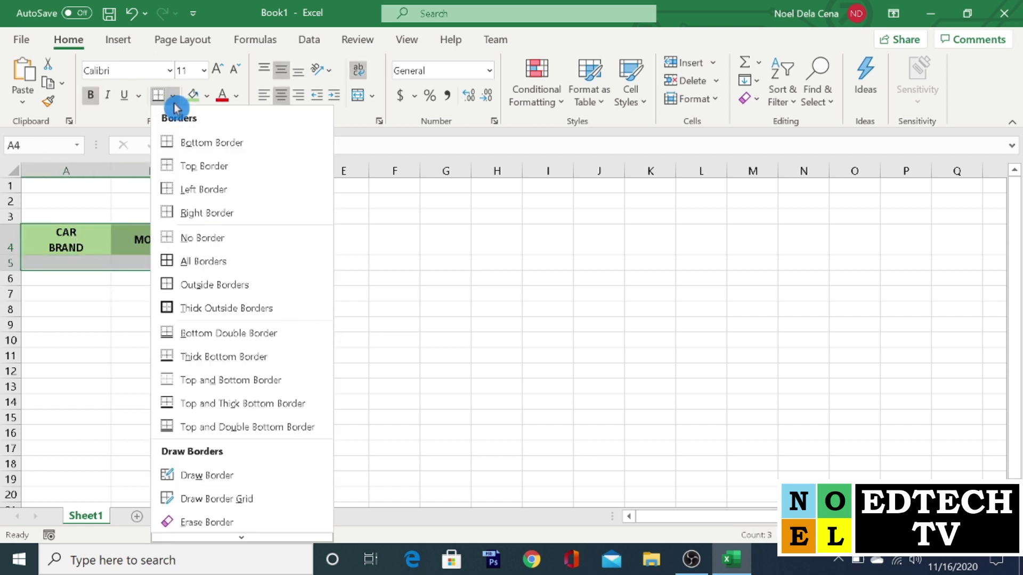
click(235, 261)
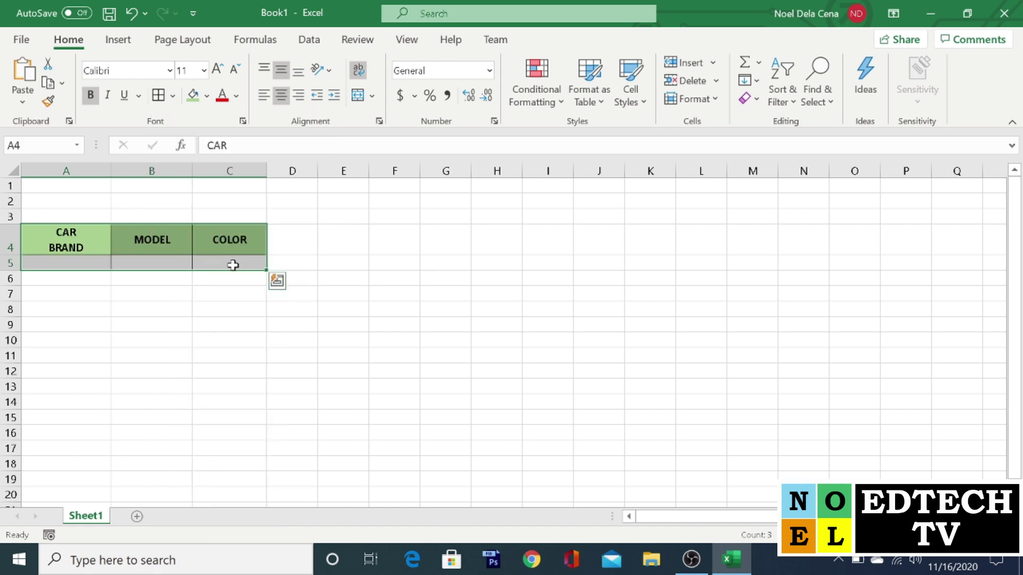
click(405, 359)
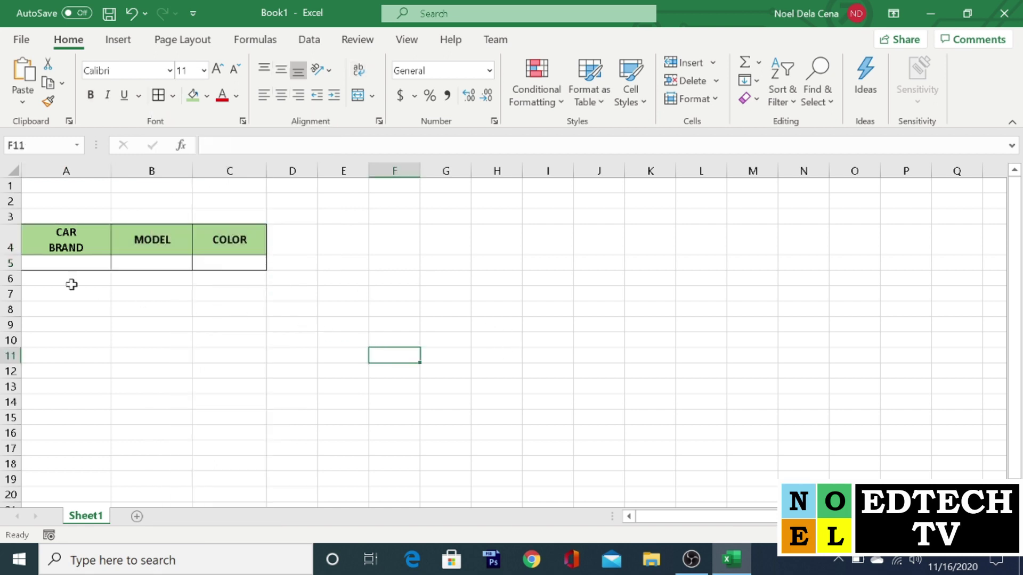
drag(10, 270, 13, 285)
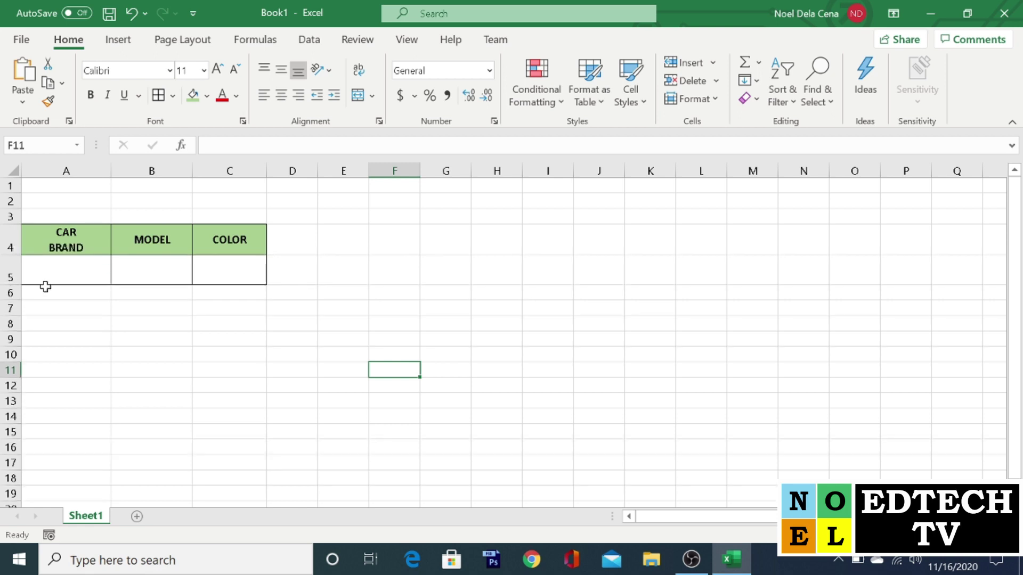
click(57, 280)
click(208, 276)
click(162, 272)
click(93, 273)
click(657, 259)
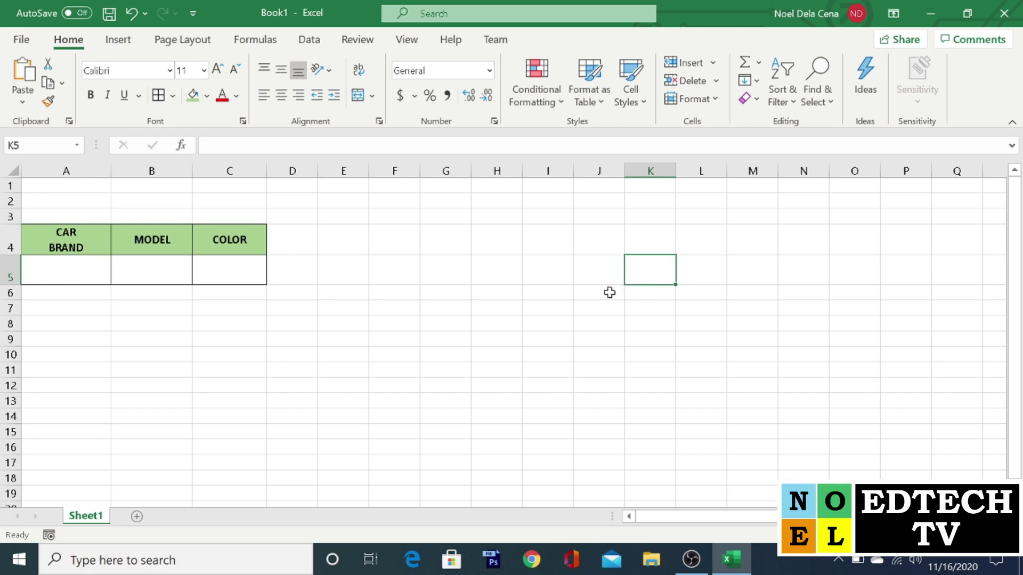
Step: Enter the label CARD BRAND in cell K4
click(634, 242)
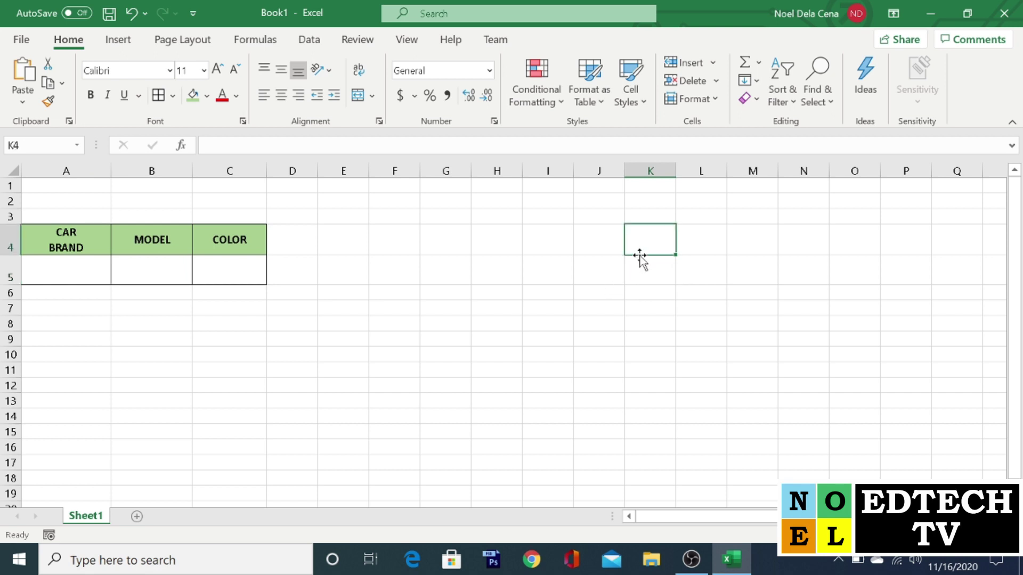
text(BRAND)
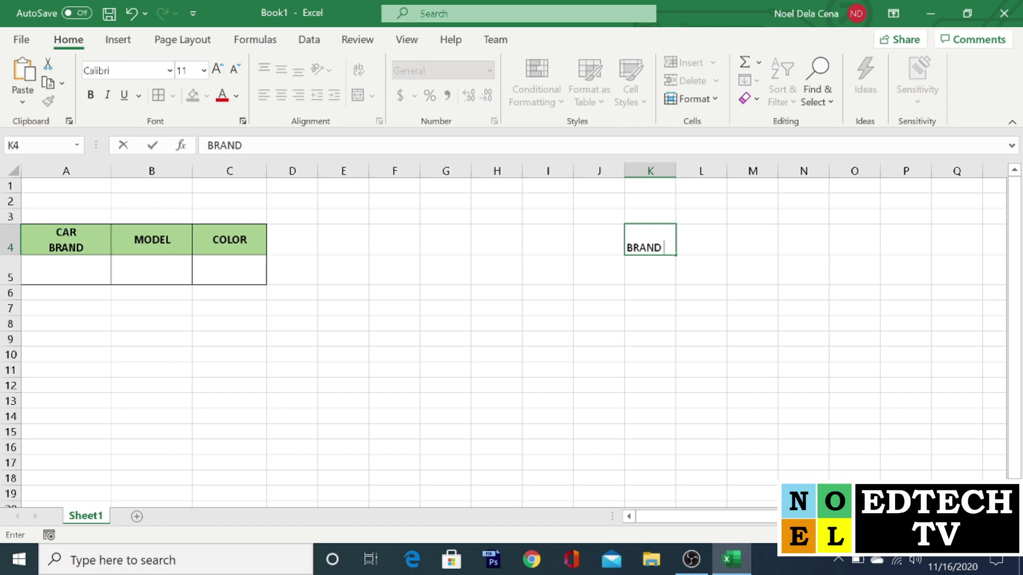
key(BackSpace)
key(BackSpace)
key(BackSpace)
key(BackSpace)
key(BackSpace)
text(CARD BRAND)
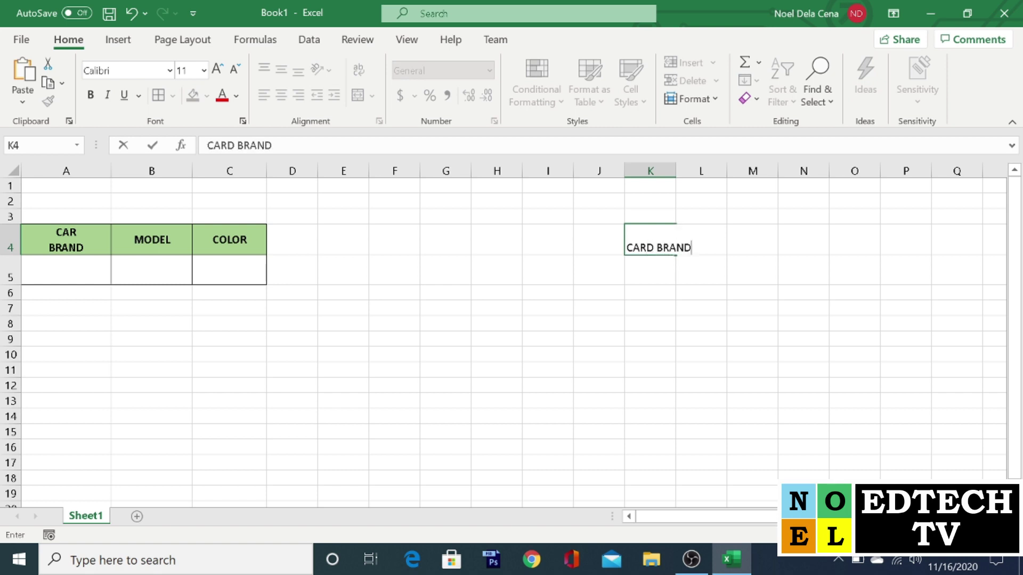
key(Return)
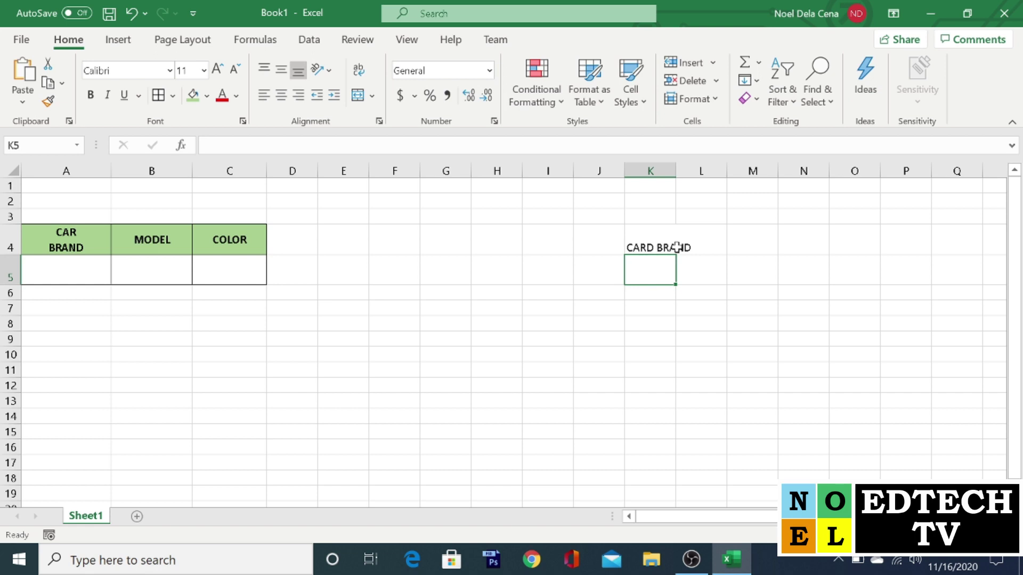
Step: List HONDA and TOYOTA in K6:K7 and widen column K to fit
click(712, 248)
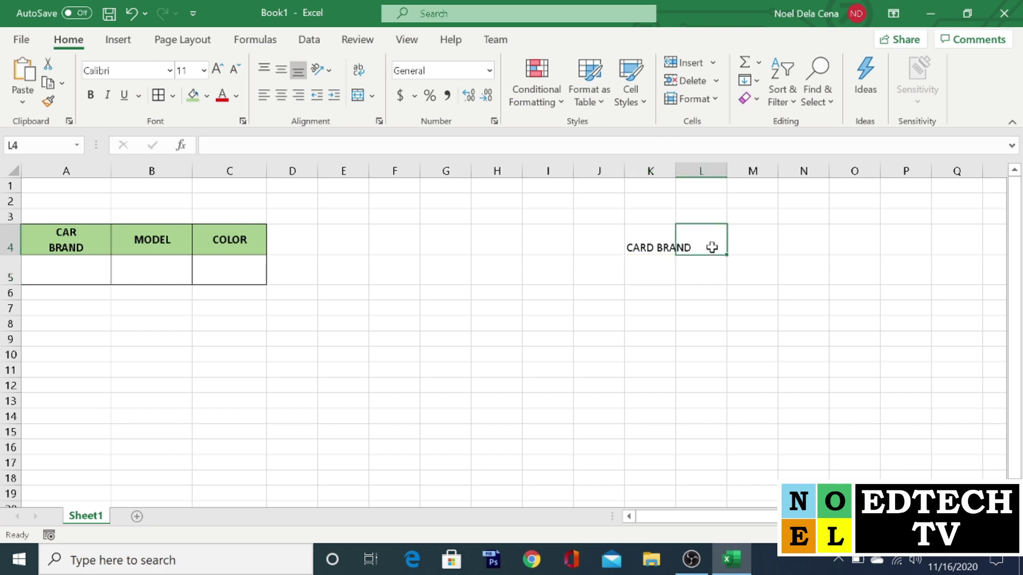
key(Down)
key(Left)
key(Down)
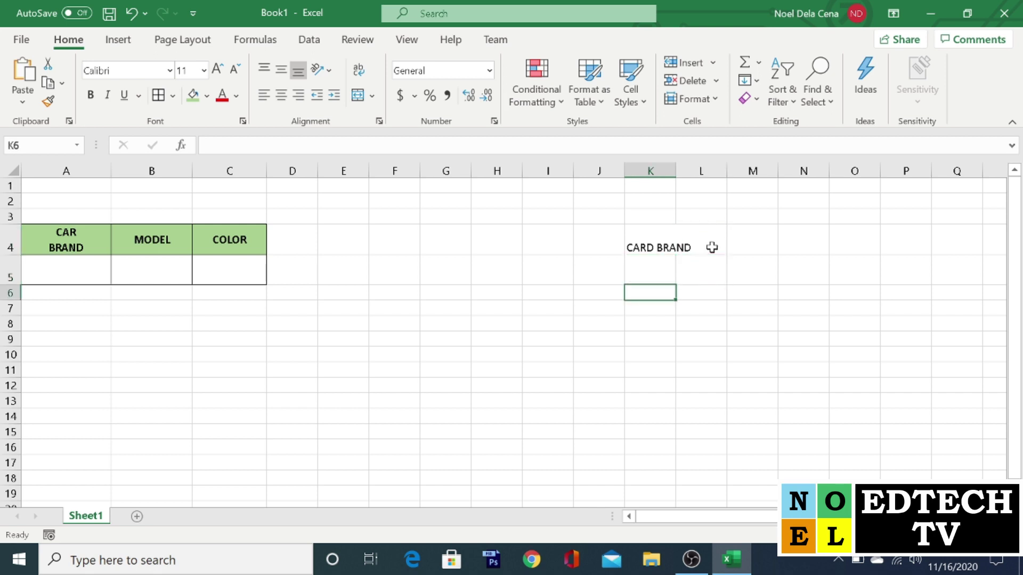
text(TO)
key(BackSpace)
key(BackSpace)
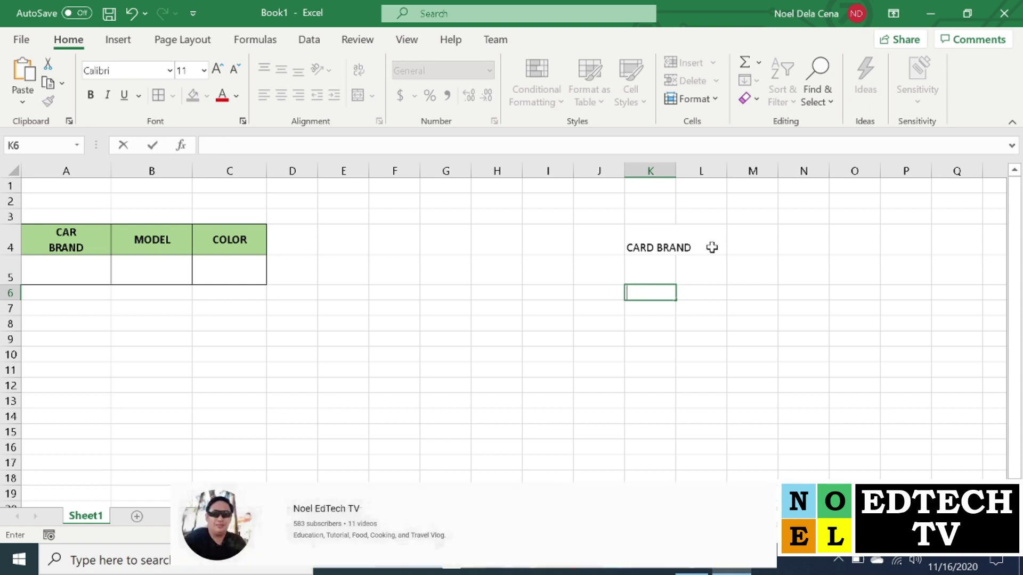
text(HONDA)
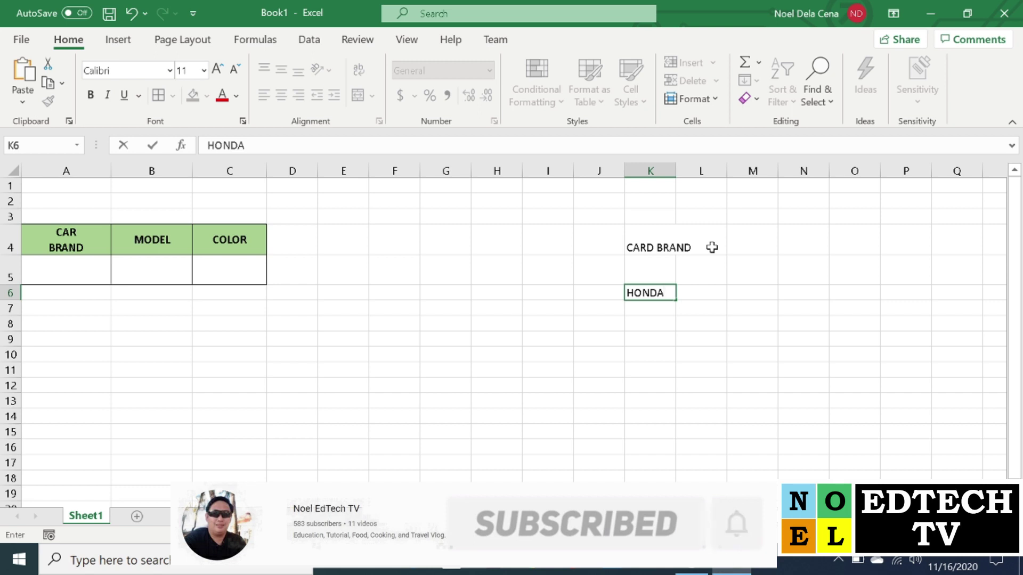
key(Return)
text(TOYOTA)
key(Up)
key(Up)
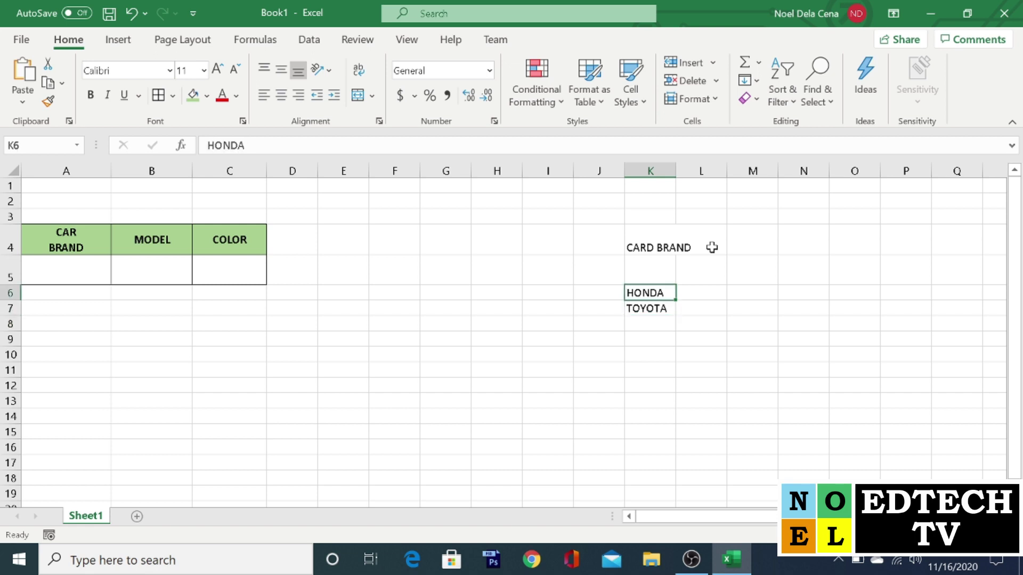
key(Up)
key(Right)
drag(675, 169, 696, 168)
Step: Enter TOYOTA in L4 with its models WIGO and YARIS below
click(727, 240)
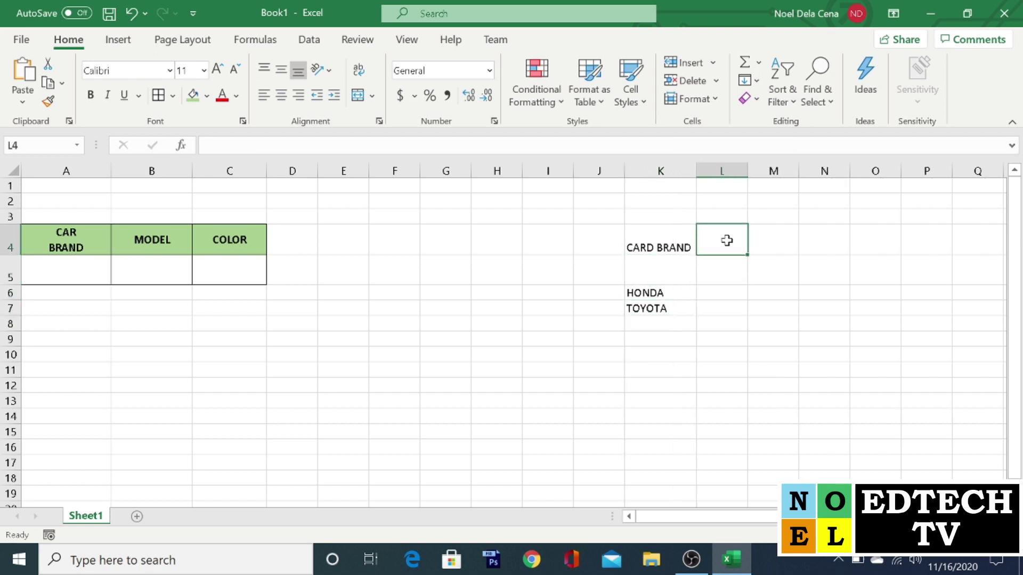
text(TOYOTA)
key(Return)
key(Return)
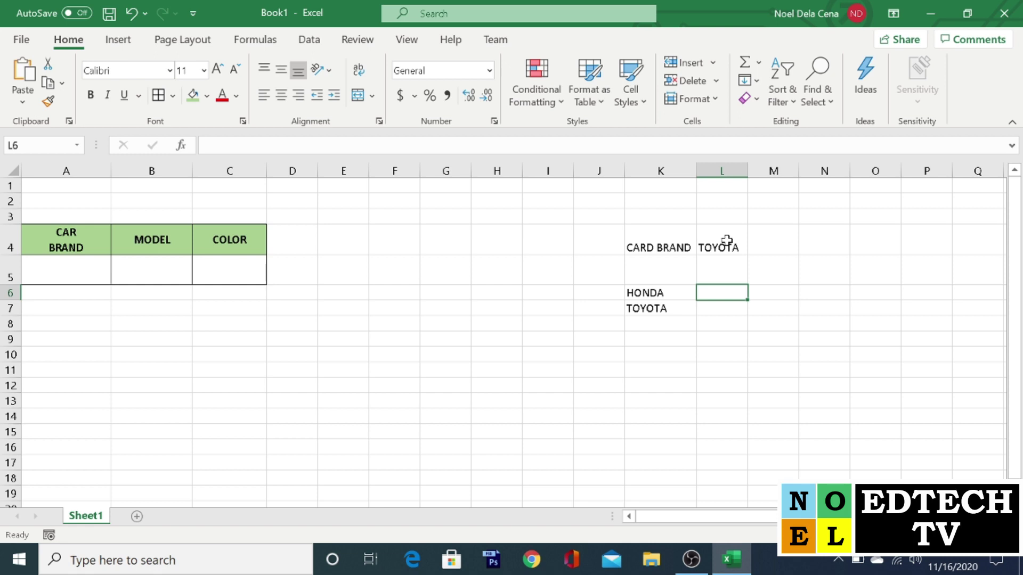
text(WIGO)
key(Return)
text(YARIS)
key(Return)
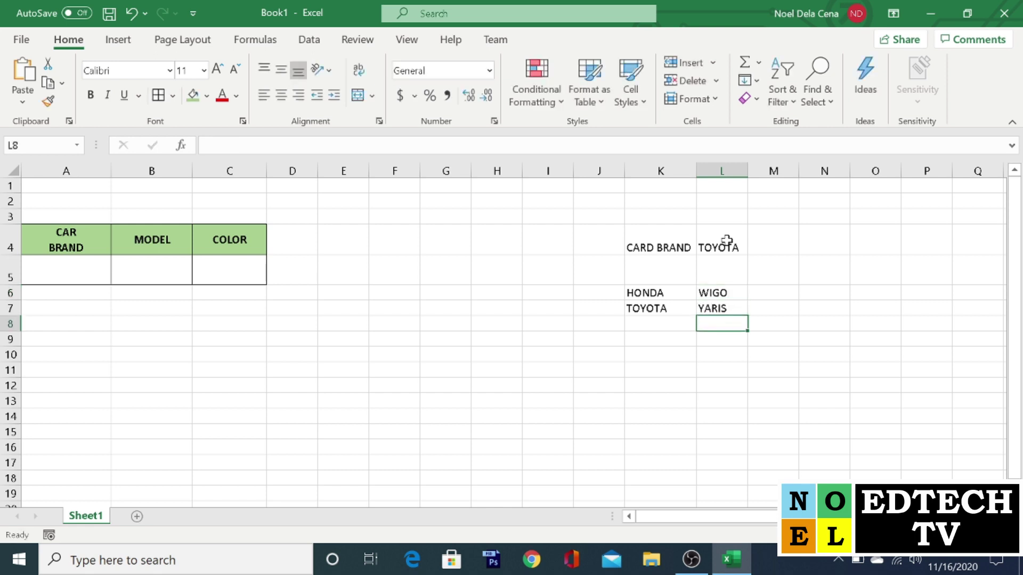
Step: Enter HONDA in L10 with its models BRIO and JAZZ below
click(719, 353)
text(HONDA)
key(Return)
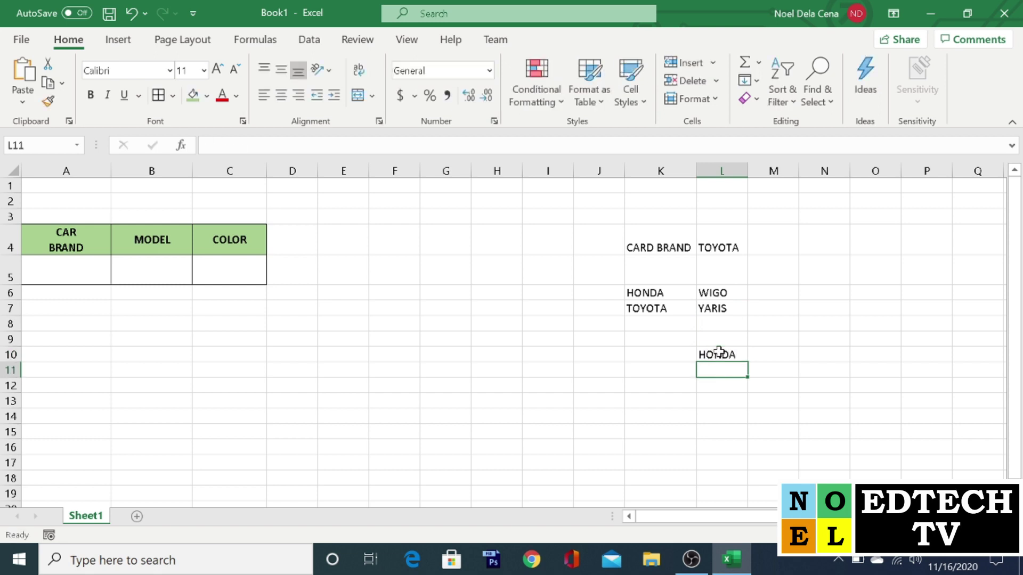
key(Return)
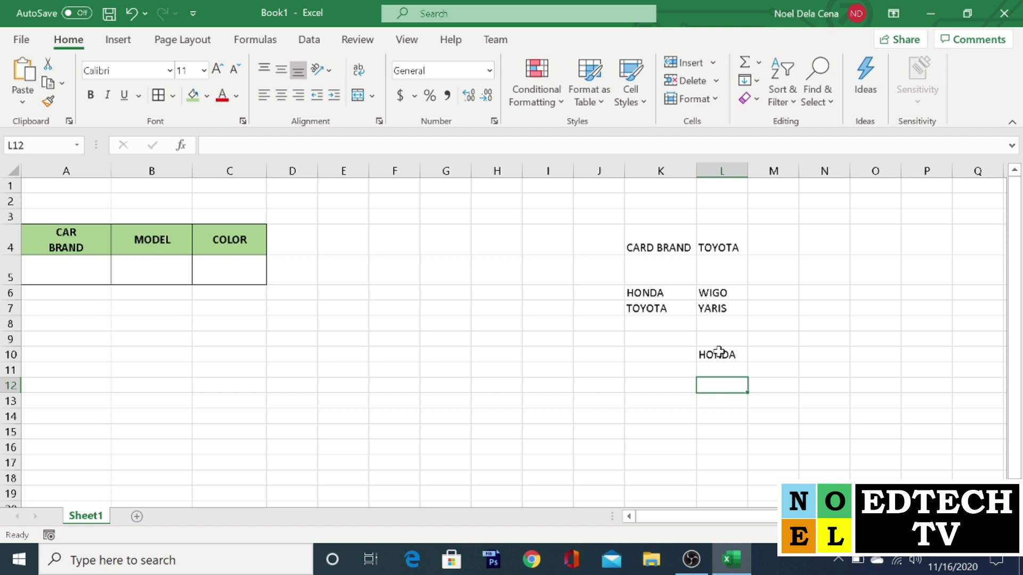
text(BRIO)
key(Return)
text(JAZZ)
key(Return)
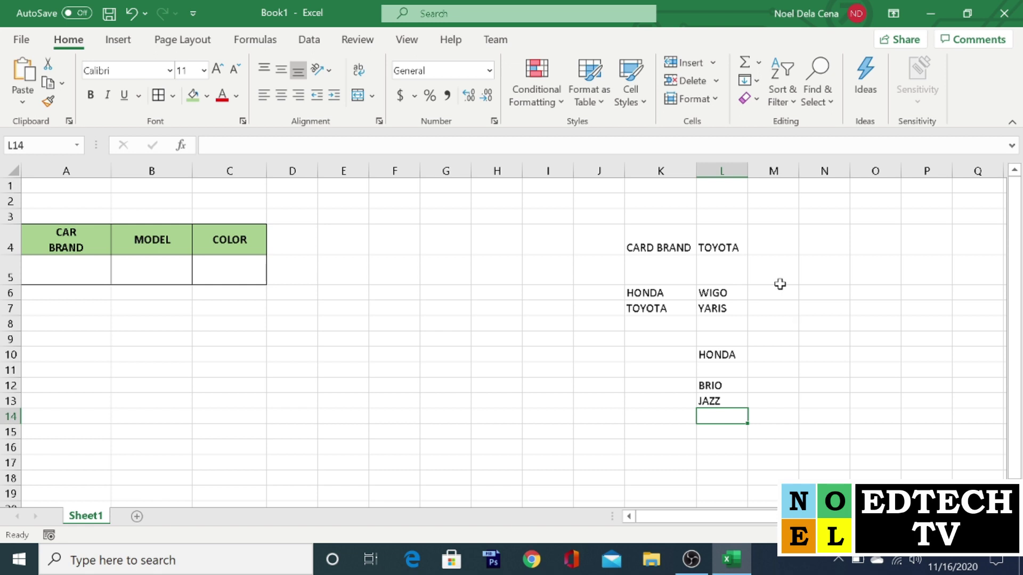
Step: Type COLOR as the heading in M4
click(776, 247)
text(COLOR)
key(Return)
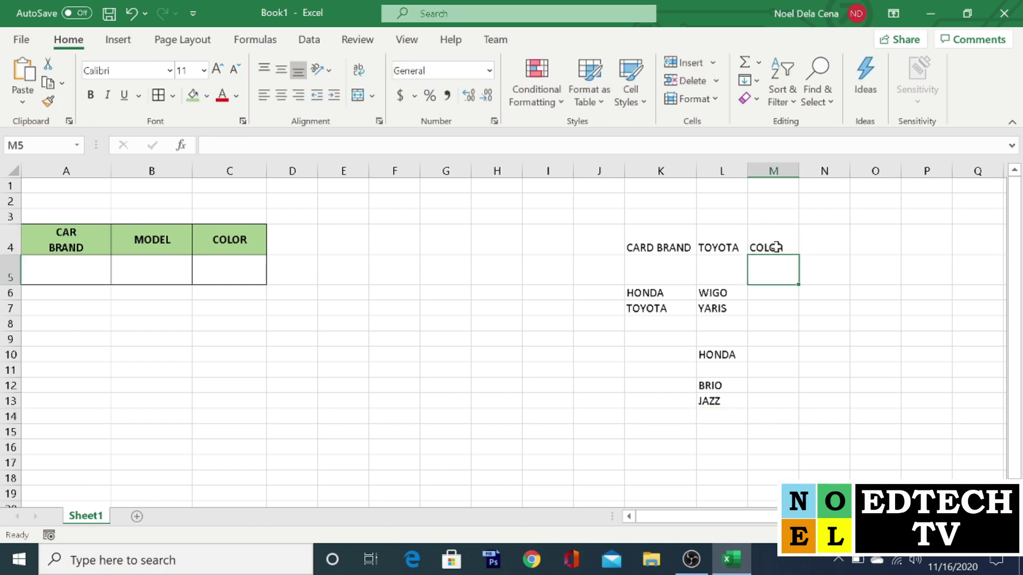
Step: Replace M4 with WIGO and list its colours YELLOW, WHITE, GREY, BLACK, ORANGE, RED
click(776, 246)
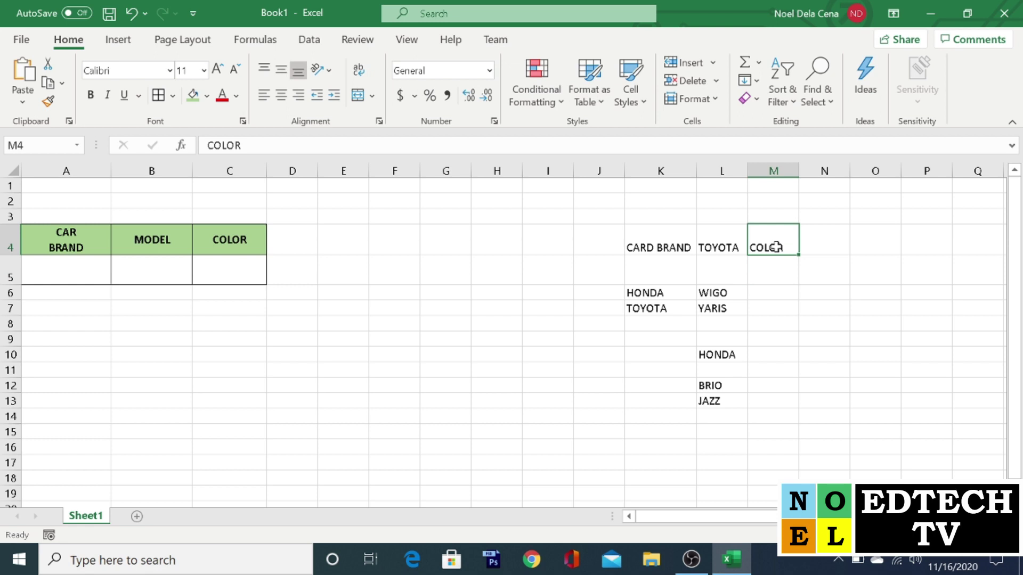
text(WIGO)
key(Return)
key(Return)
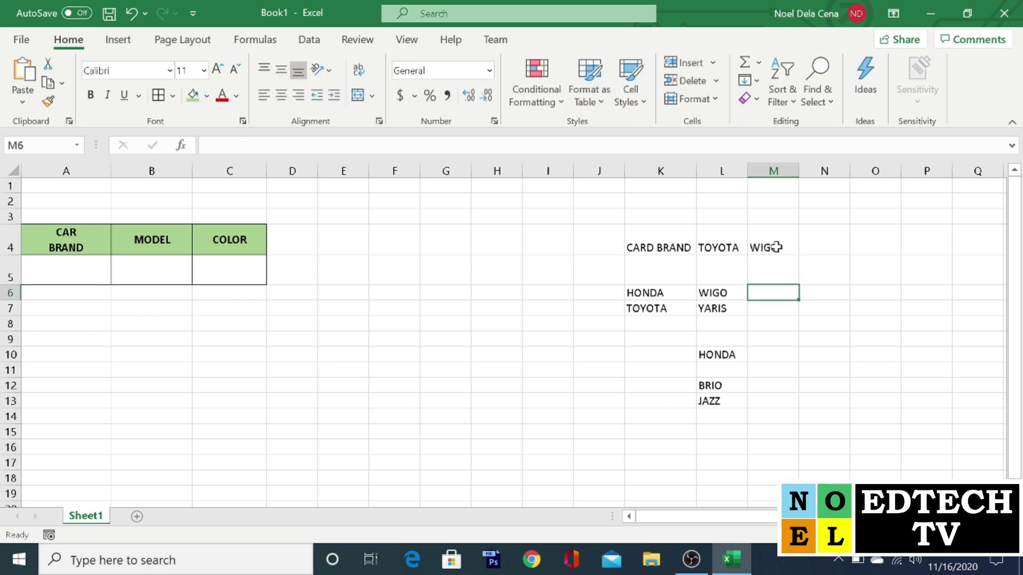
text(YELLOW)
key(Return)
text(WHITE)
key(Return)
text(GREY)
key(Return)
text(BLACK)
key(Return)
text(ORANGE)
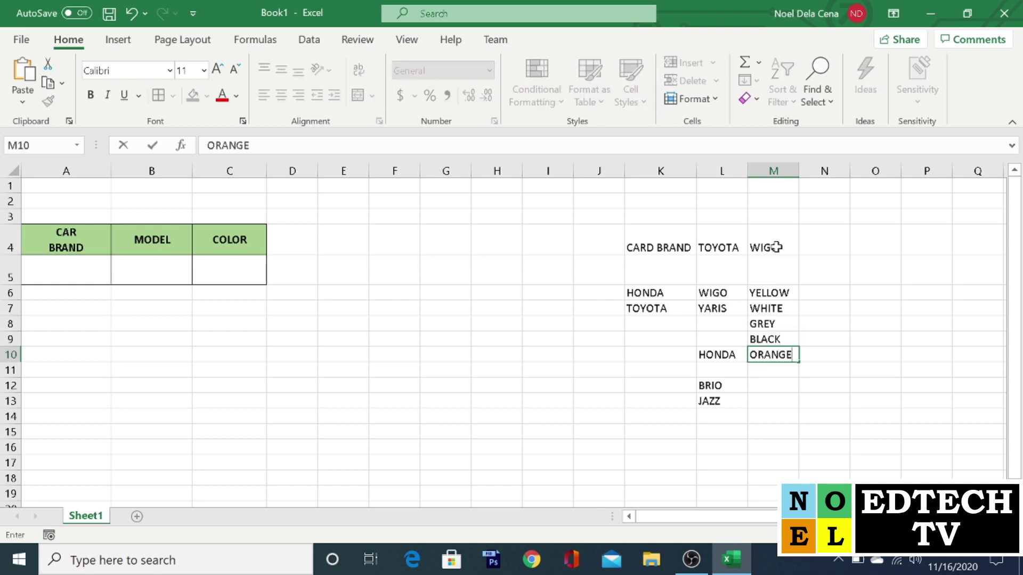
key(Return)
text(RED)
key(Return)
Step: Enter YARIS in N4 with colours WHITE, GREY, BLACK, ORANGE, GREEN, SILVER, RED below
key(Up)
key(Up)
key(Up)
key(Up)
key(Up)
key(Up)
key(Right)
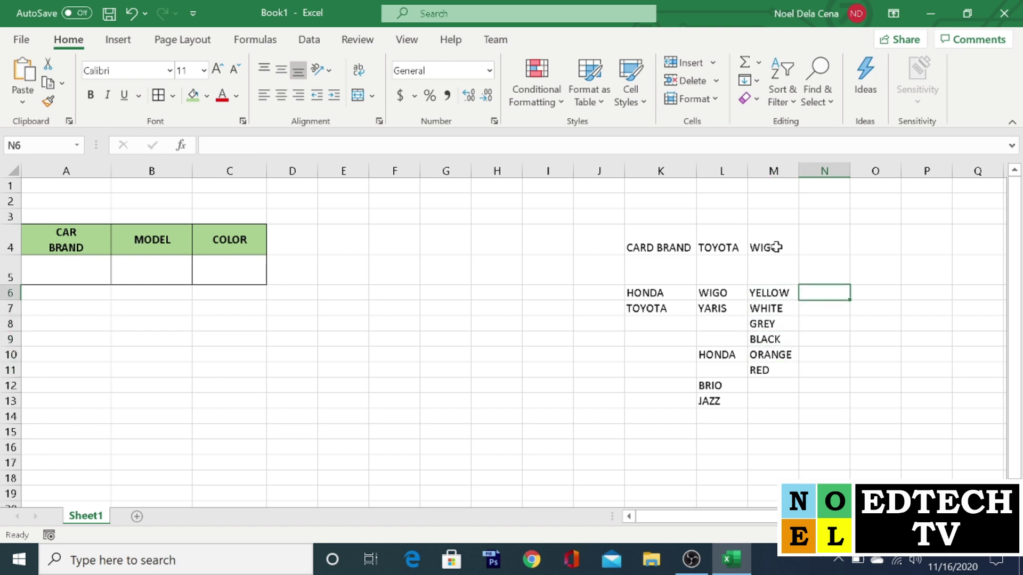
key(Up)
key(Up)
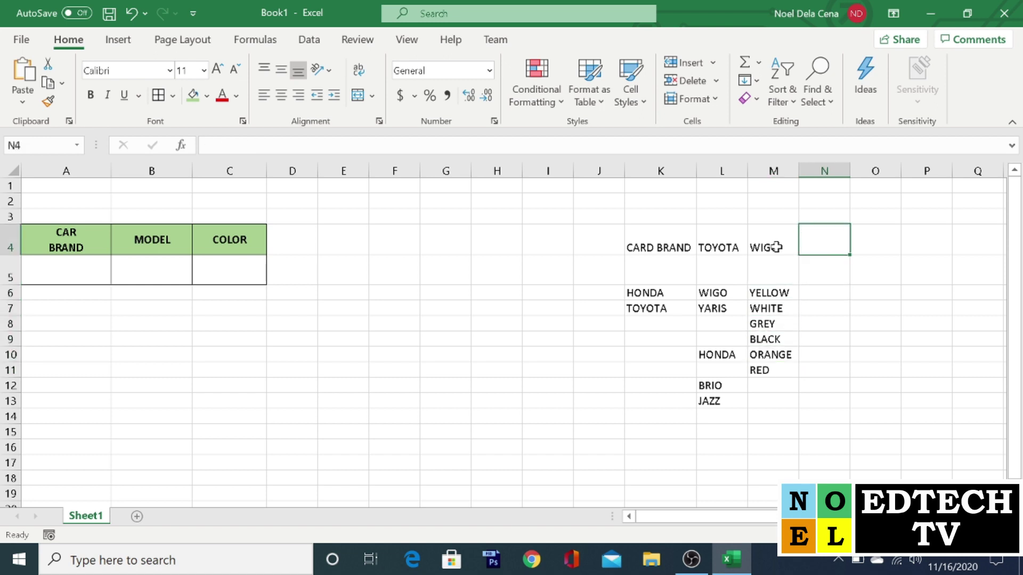
text(YARIS)
key(Return)
key(Return)
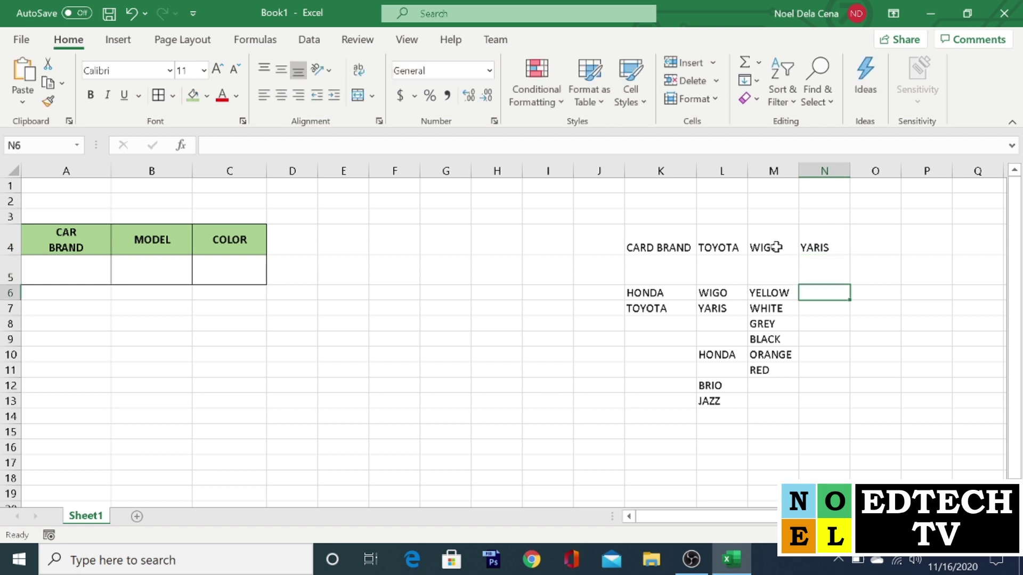
text(WHI)
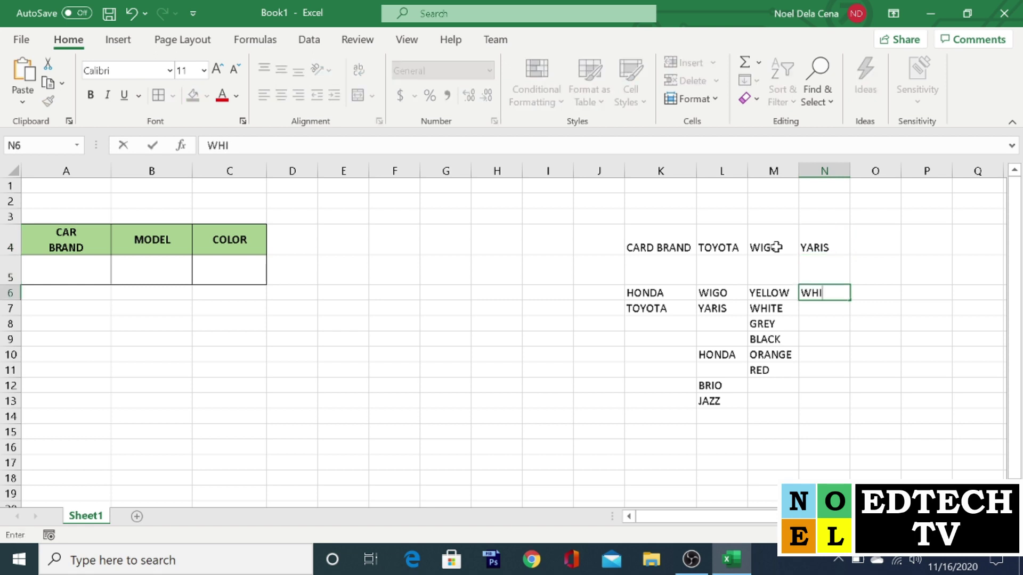
text(TE)
key(Return)
text(GREY)
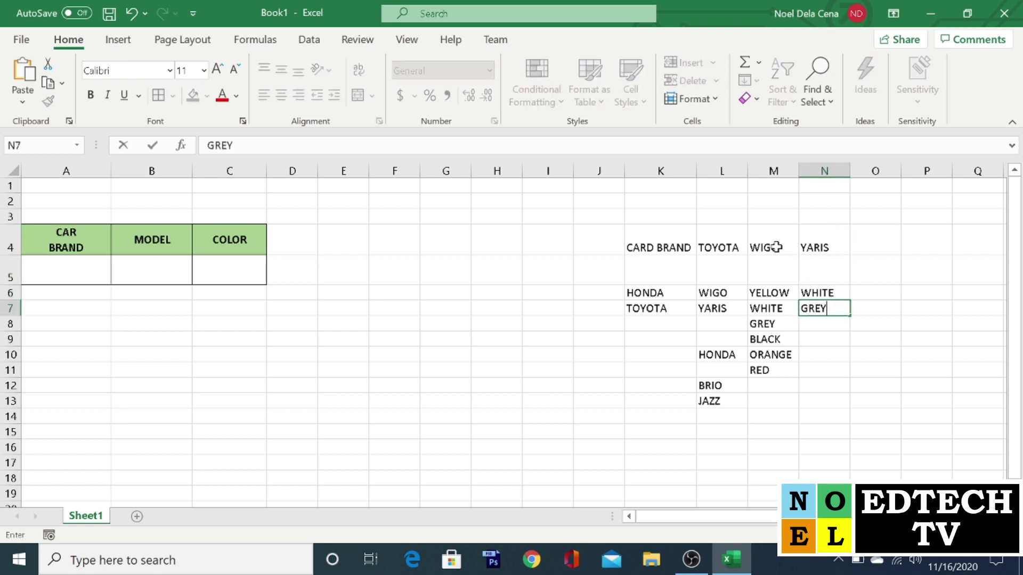
key(Return)
text(BLACK)
key(Return)
text(ORANGE)
key(Return)
text(GREEN)
key(Return)
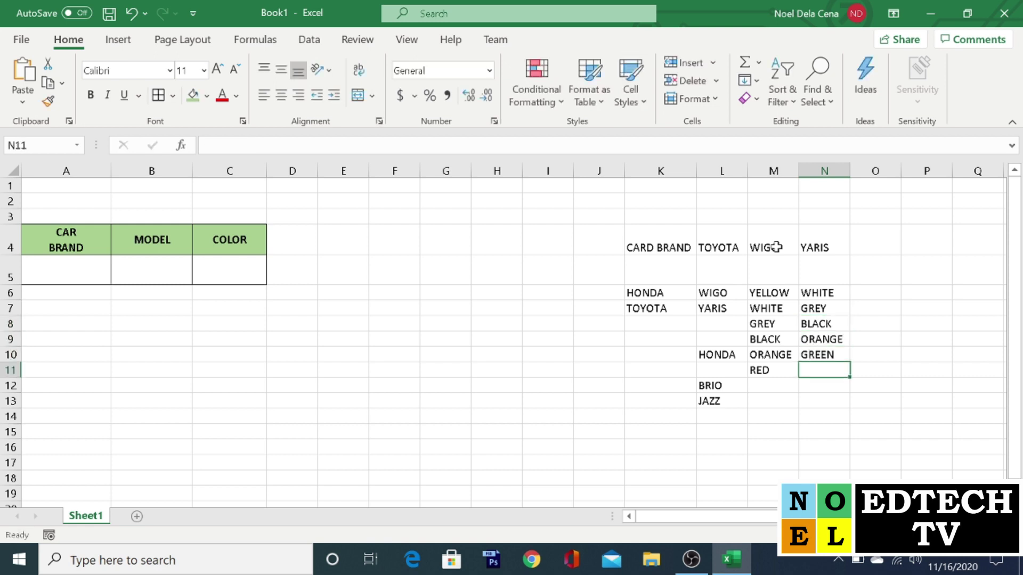
text(SILVER)
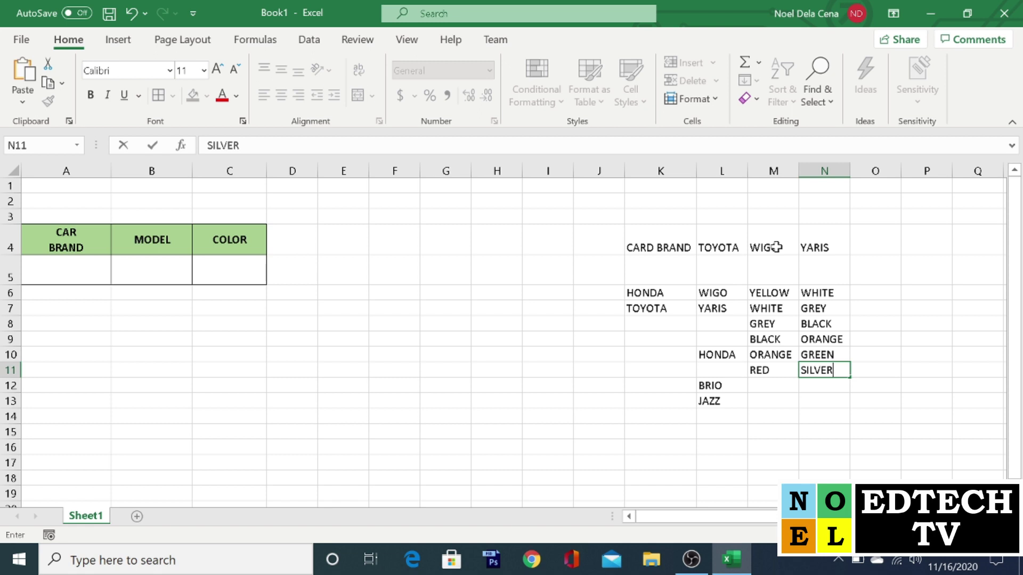
key(Return)
text(R)
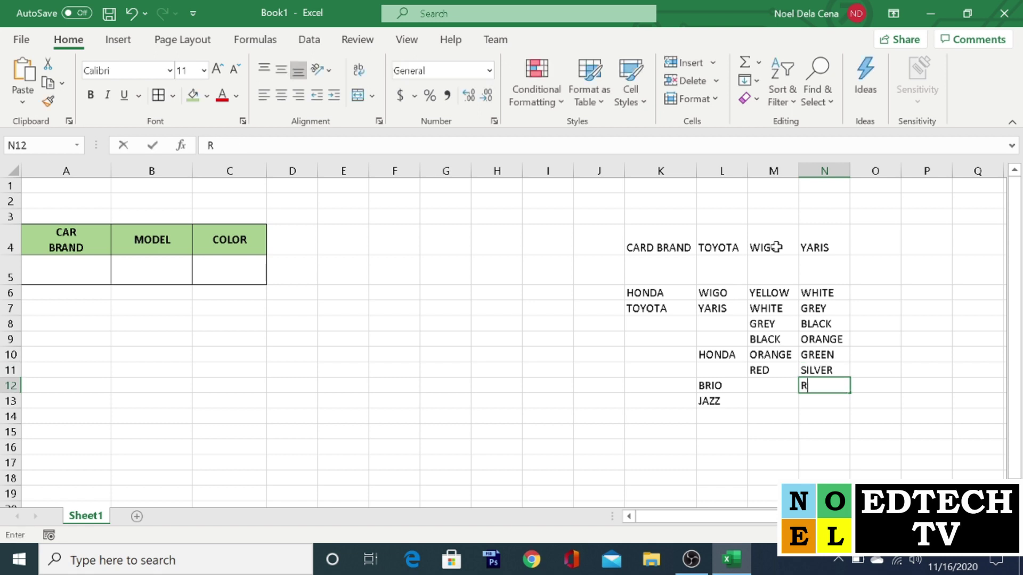
text(ED)
key(Return)
Step: Type BIRO and YELLOW below column M's list, then delete those stray entries
key(Down)
key(Down)
key(Left)
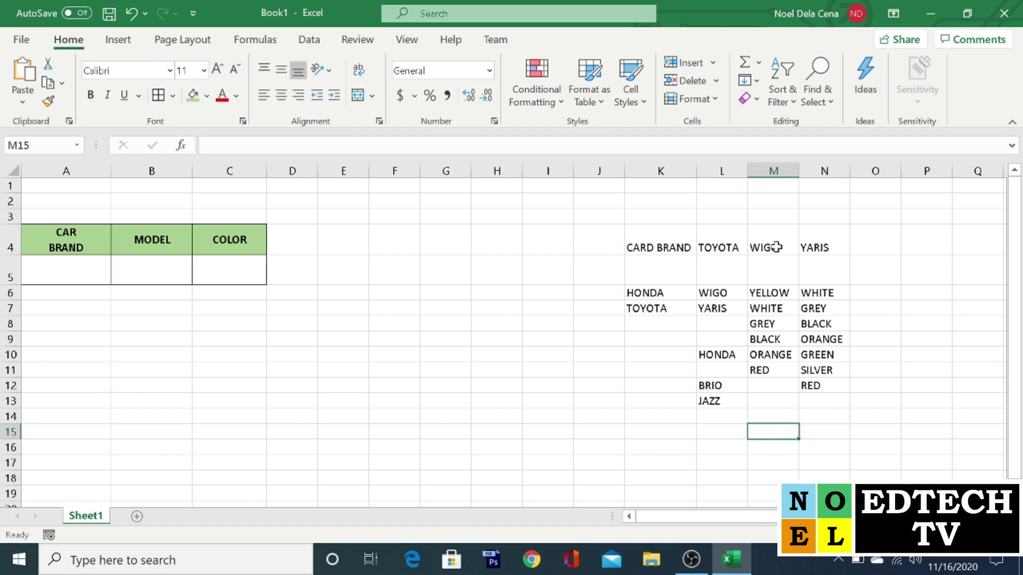
text(BIRO)
key(Return)
key(Down)
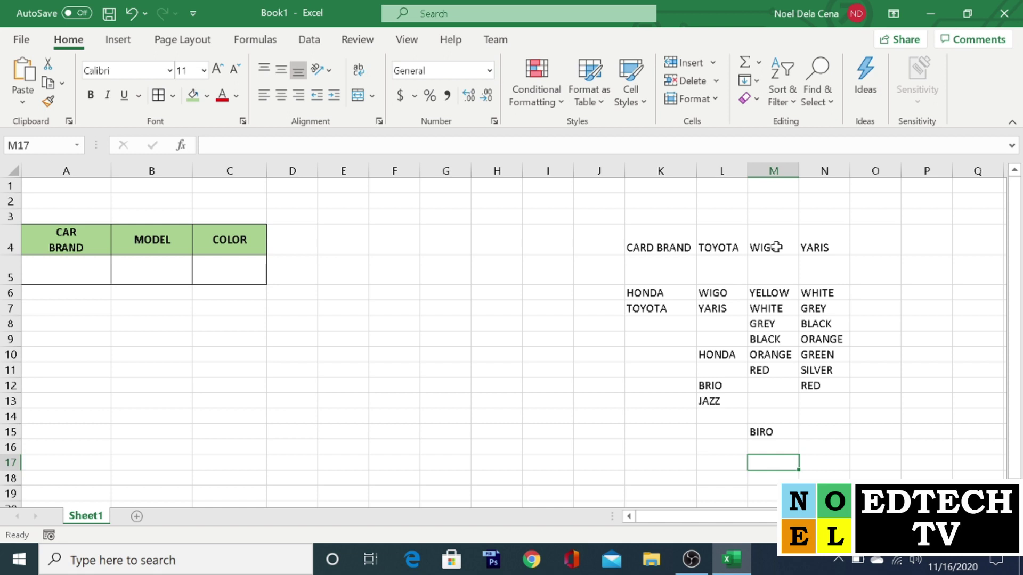
text(YELLOW)
key(Return)
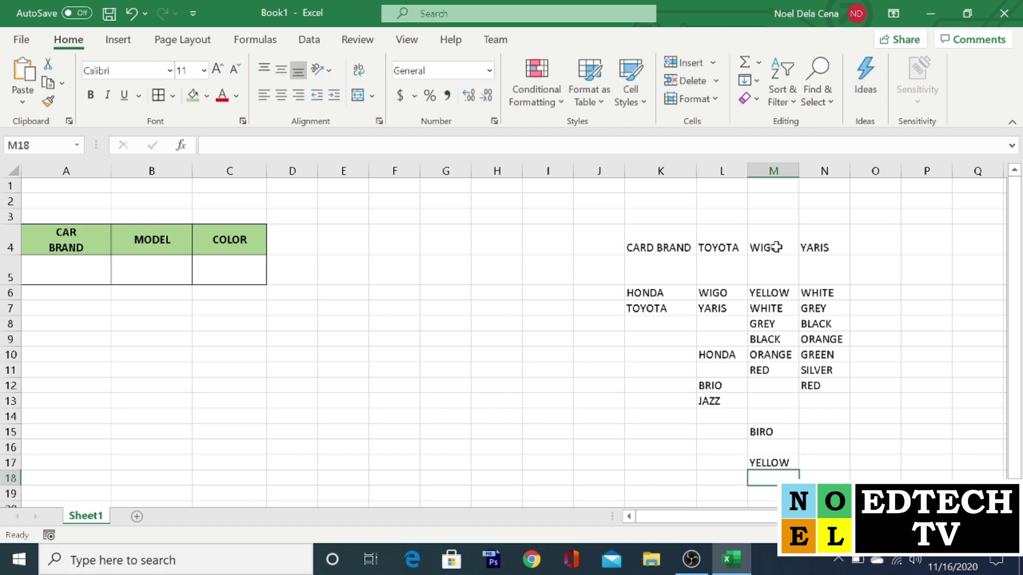
text(WHI)
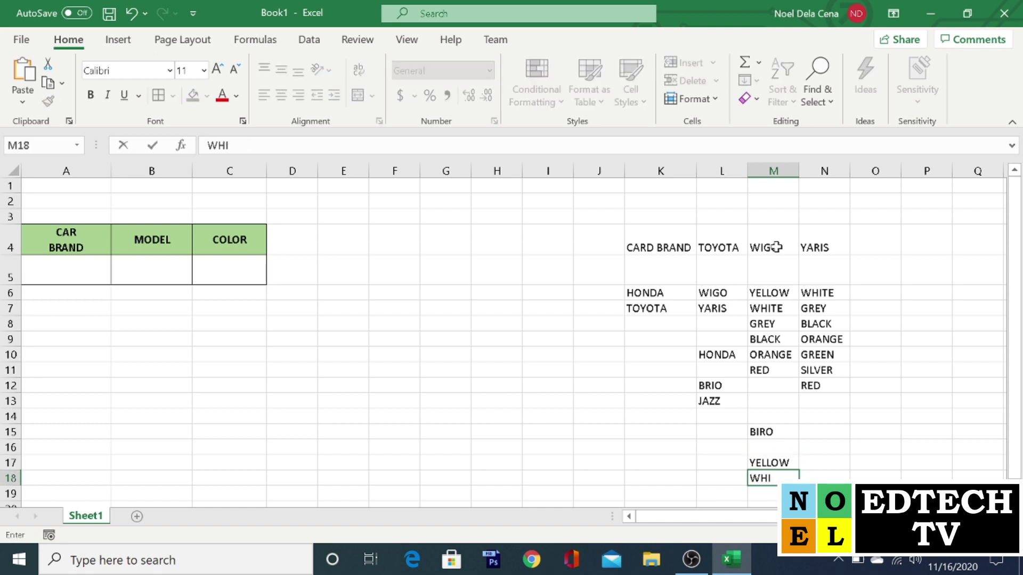
key(BackSpace)
key(BackSpace)
key(BackSpace)
drag(776, 429, 778, 461)
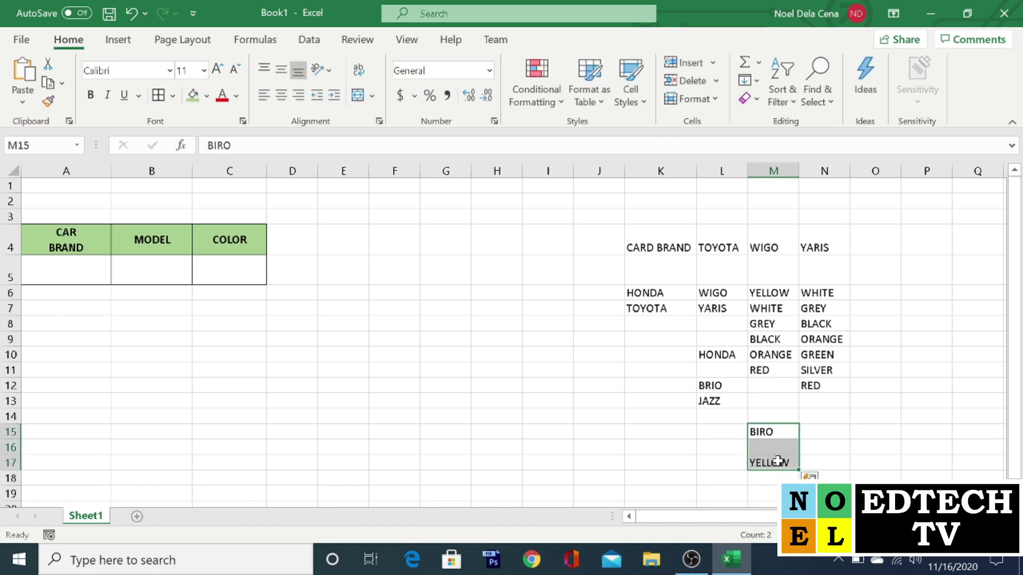
key(Delete)
Step: Enter BRIO in O4 with the colours YELLO, WHITE, BLACK, RED, ORANGE beneath it
click(882, 248)
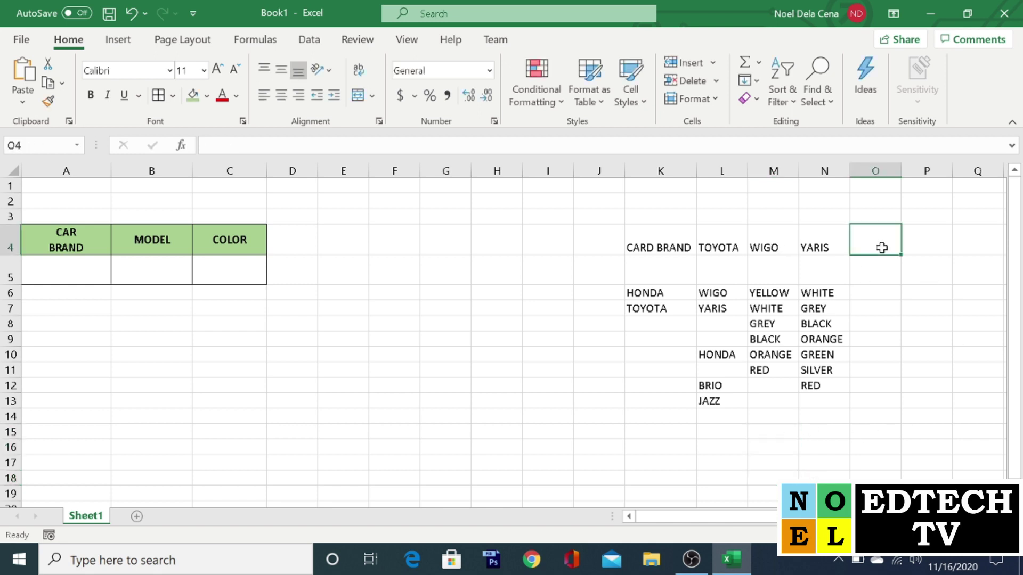
text(BRIO)
key(Return)
key(Return)
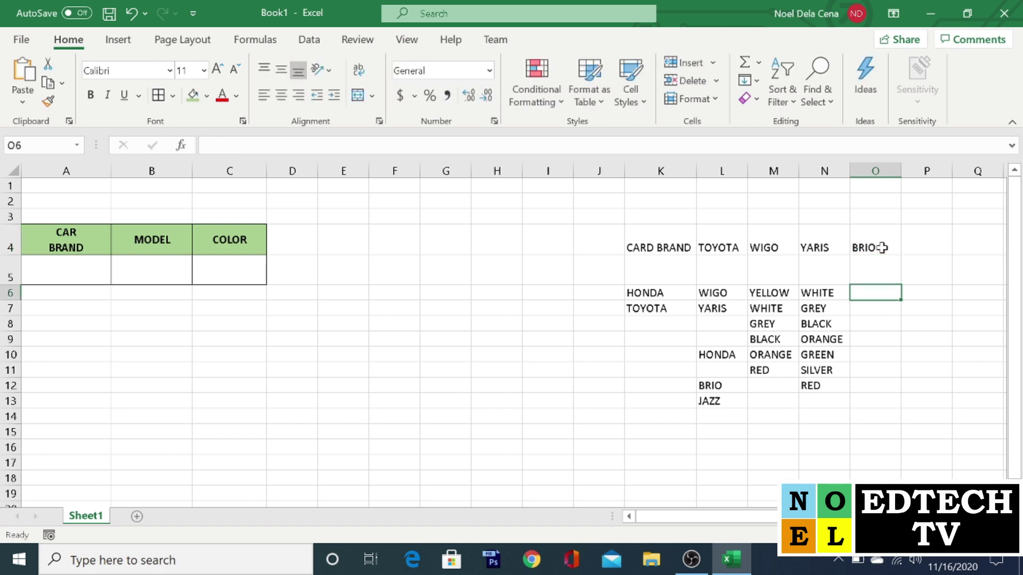
text(YELLO)
key(Return)
text(WHITE)
key(Return)
text(BLACK)
key(Return)
text(RED)
key(Return)
text(ORANGE)
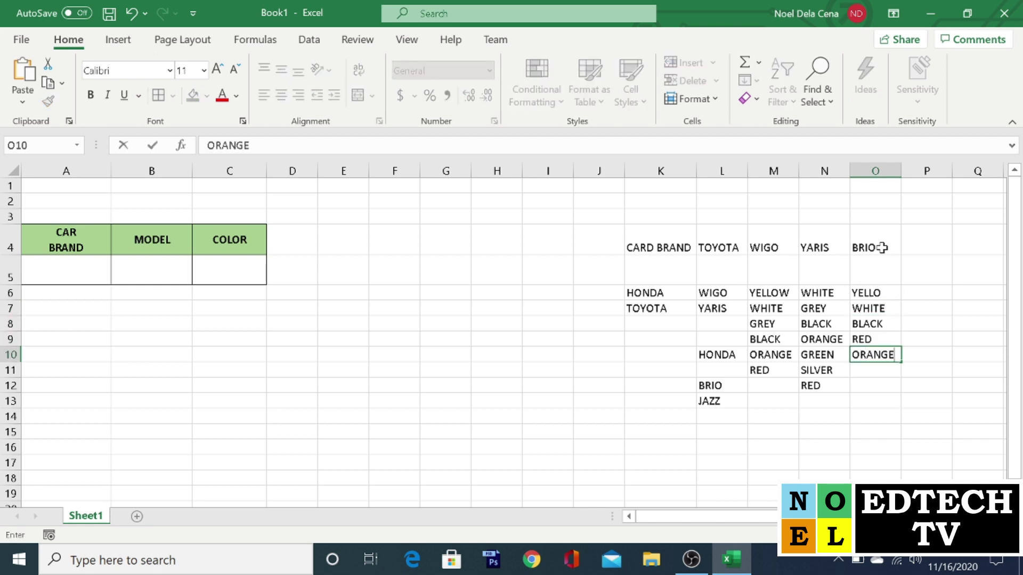
key(Return)
Step: Enter JAZZ in P4 with the colours BLUE, SILVER, BLACK, ORANGE, RED, WHITE beneath it
key(Up)
key(Up)
key(Up)
key(Up)
key(Up)
key(Up)
key(Up)
key(Right)
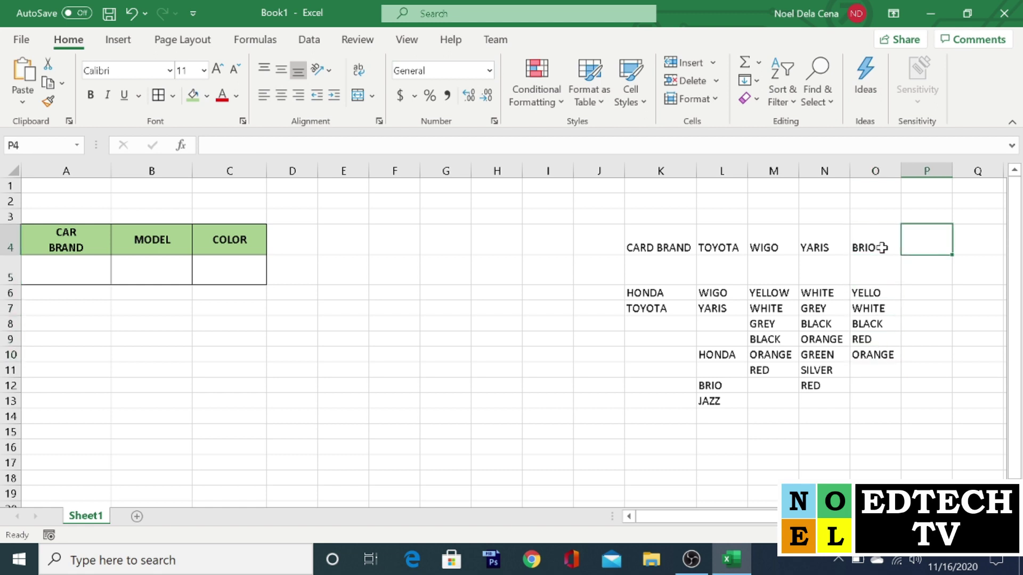
text(JAZZ)
key(Return)
key(Return)
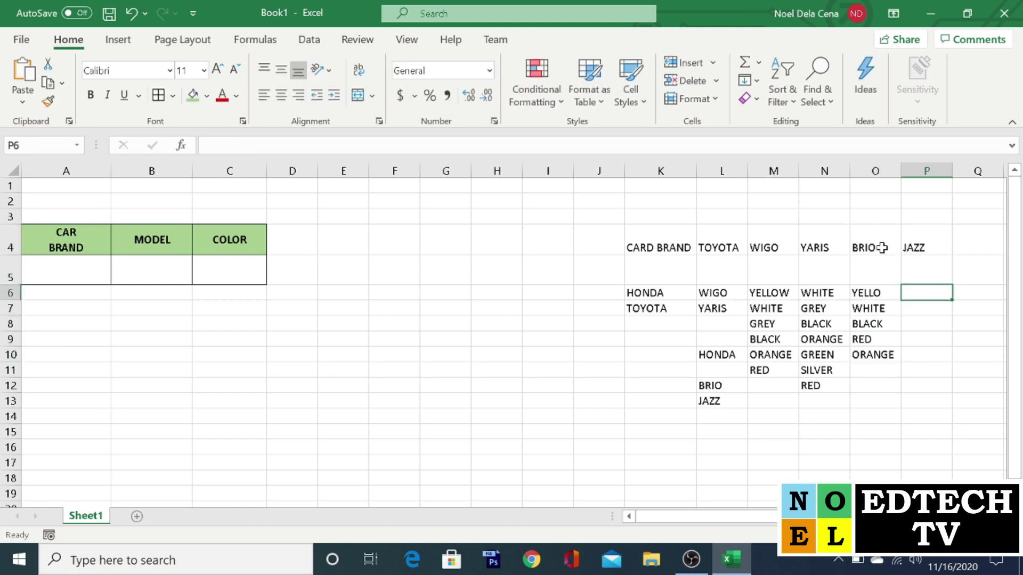
text(BLUE)
key(Return)
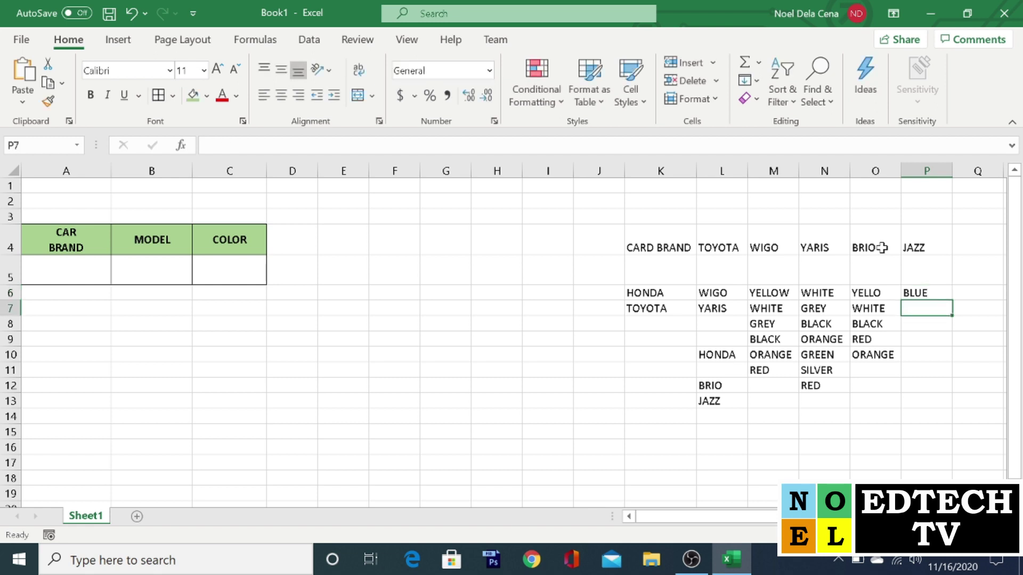
text(SILVER)
key(Return)
text(BLACK)
key(Return)
text(ORANGE)
key(Return)
text(RED)
key(Return)
text(WHITE)
key(Return)
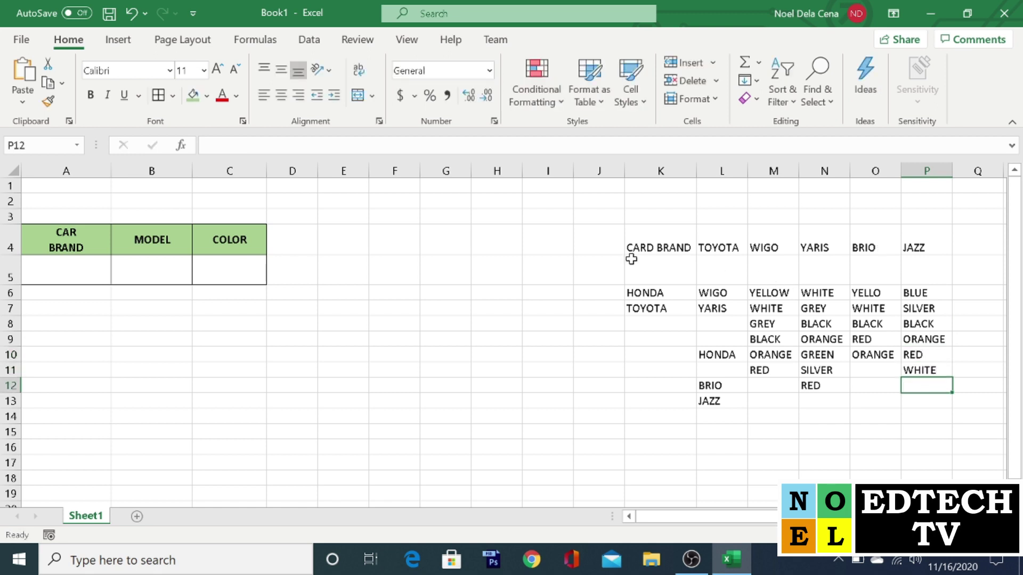
Step: Delete the empty columns F through I, then deselect them
drag(381, 171, 539, 166)
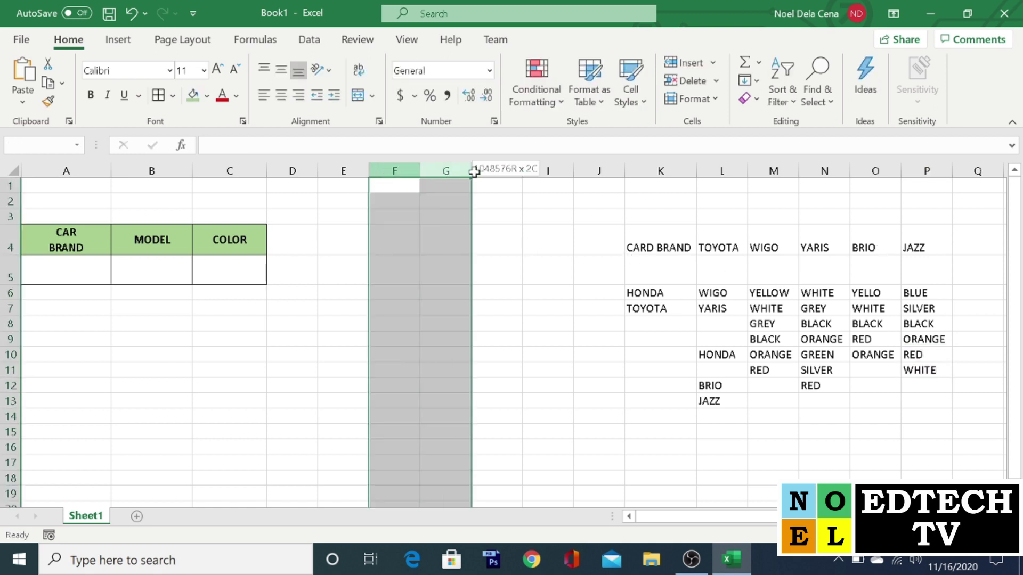
right_click(540, 165)
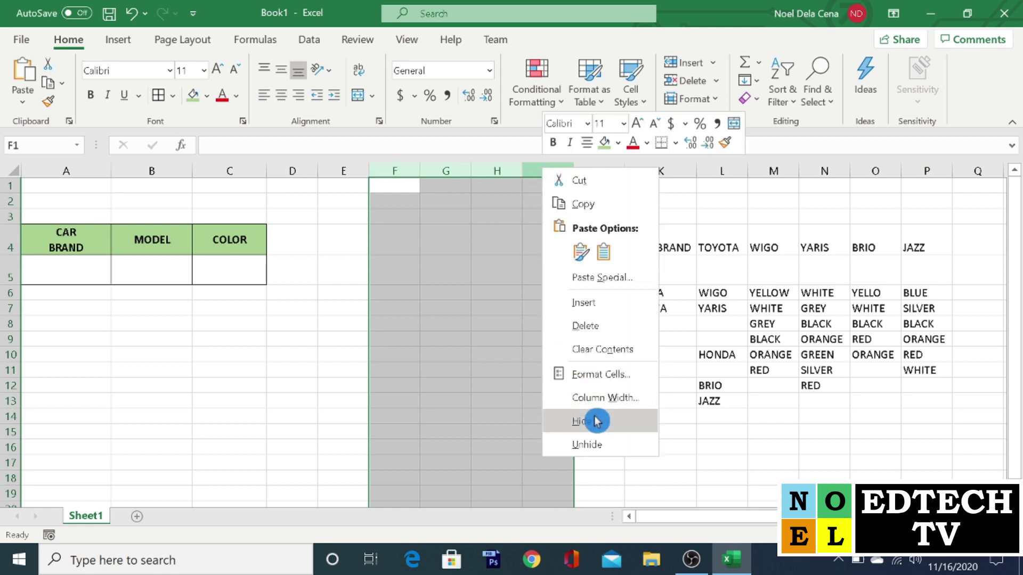
click(596, 329)
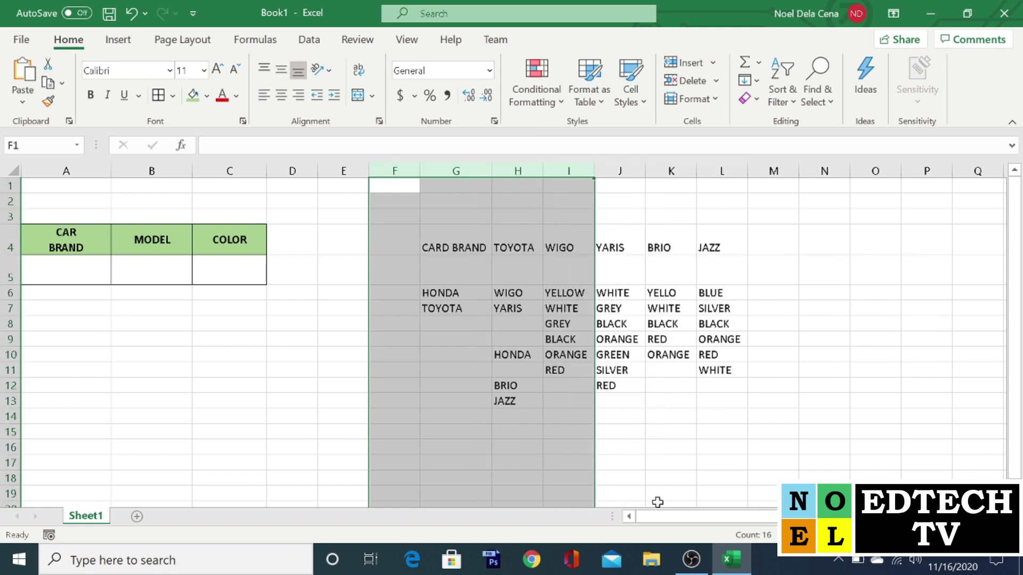
click(290, 343)
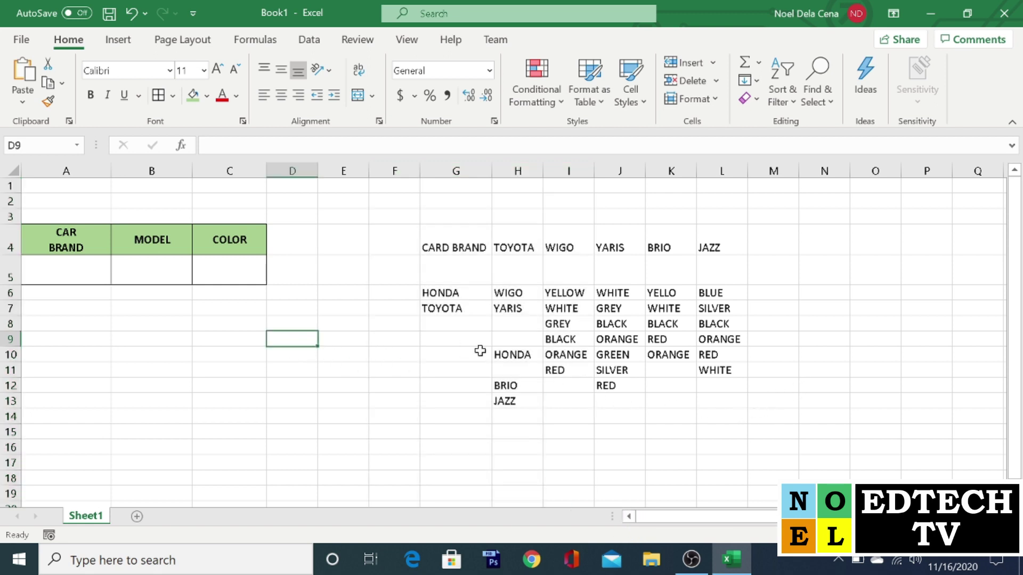
Step: Name the HONDA/TOYOTA brand list CAR in the Name Box
drag(451, 292, 450, 307)
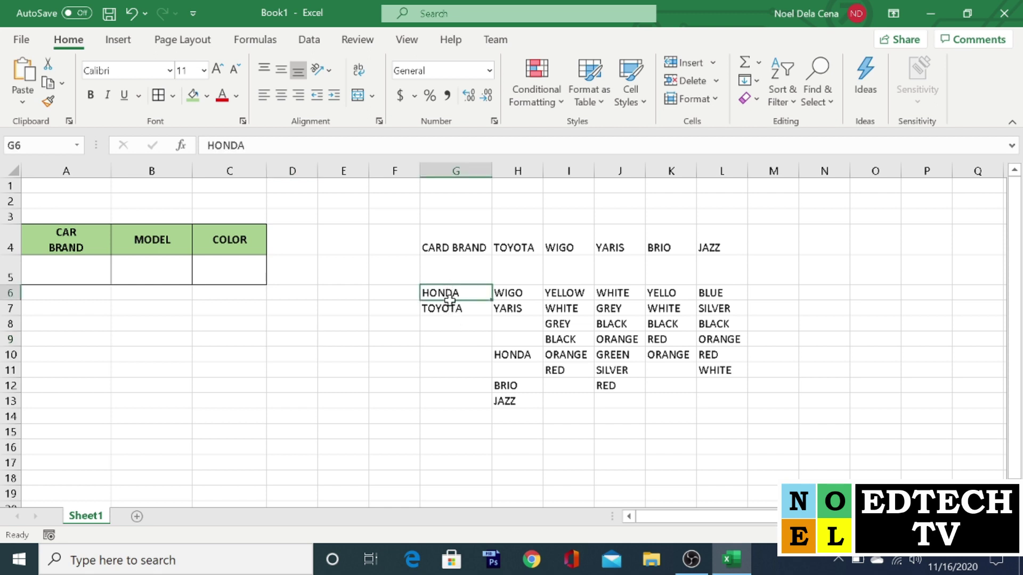
key(ctrl+v)
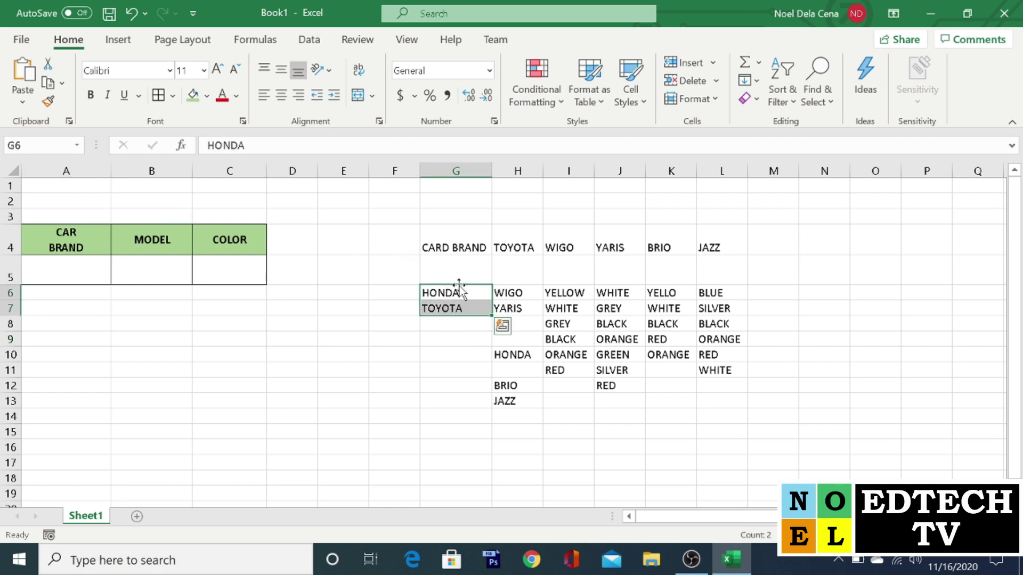
key(Escape)
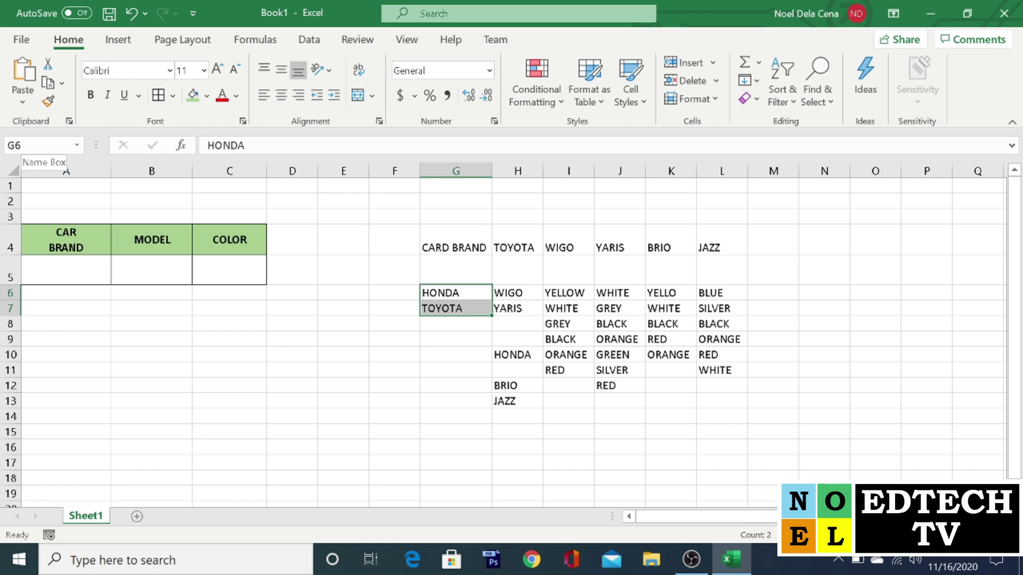
click(32, 145)
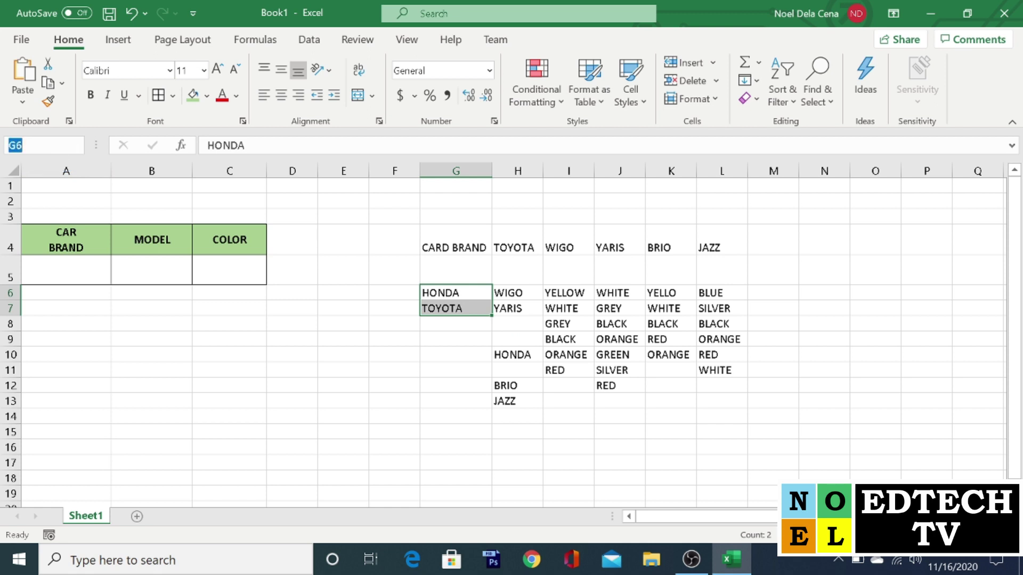
text(BRAN)
key(BackSpace)
key(BackSpace)
key(BackSpace)
key(Return)
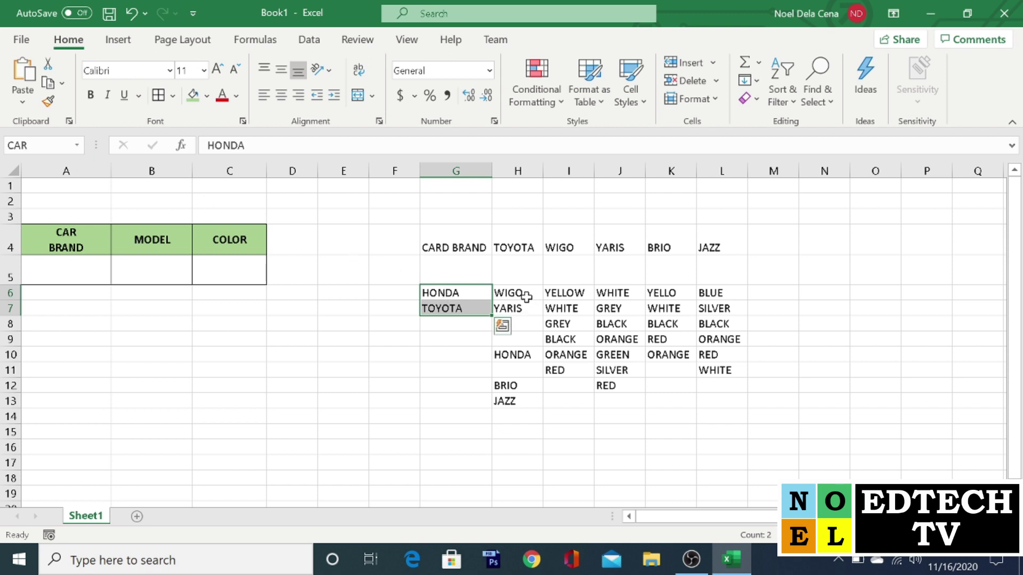
Step: Name the WIGO/YARIS models TOYOTA and the BRIO/JAZZ models HONDA
drag(526, 296, 519, 309)
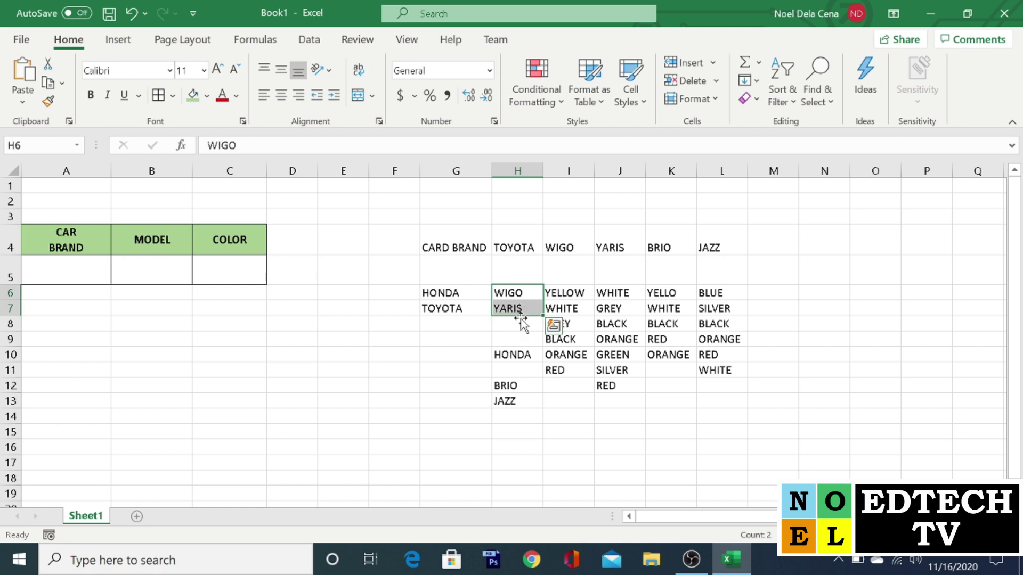
click(15, 145)
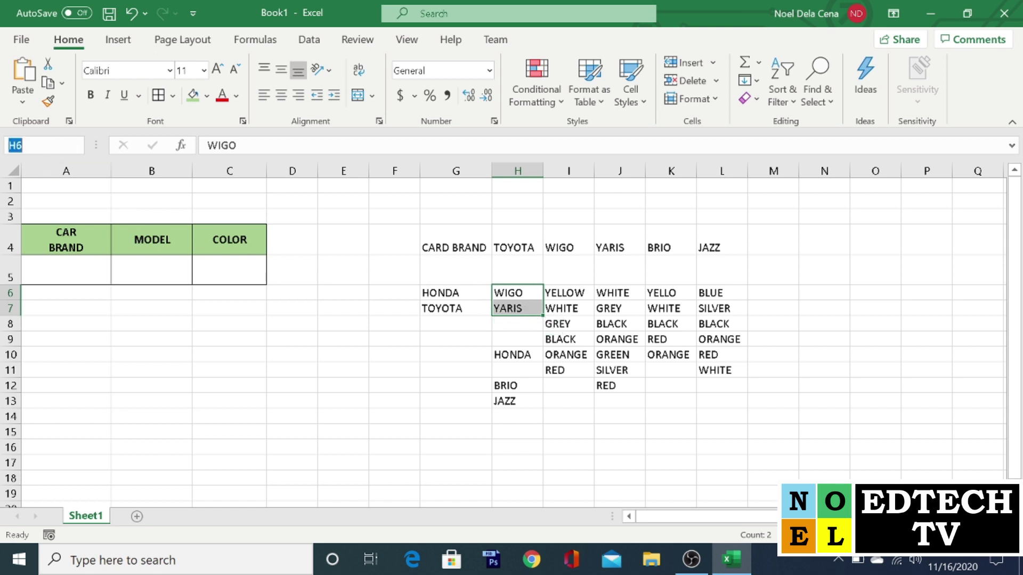
text(TA)
key(Return)
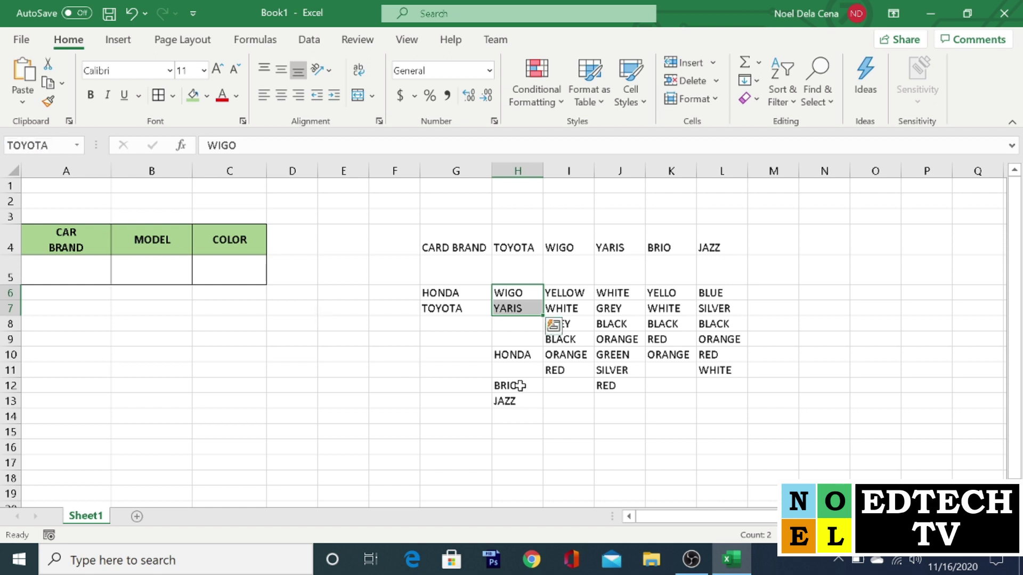
drag(521, 385, 519, 404)
click(21, 146)
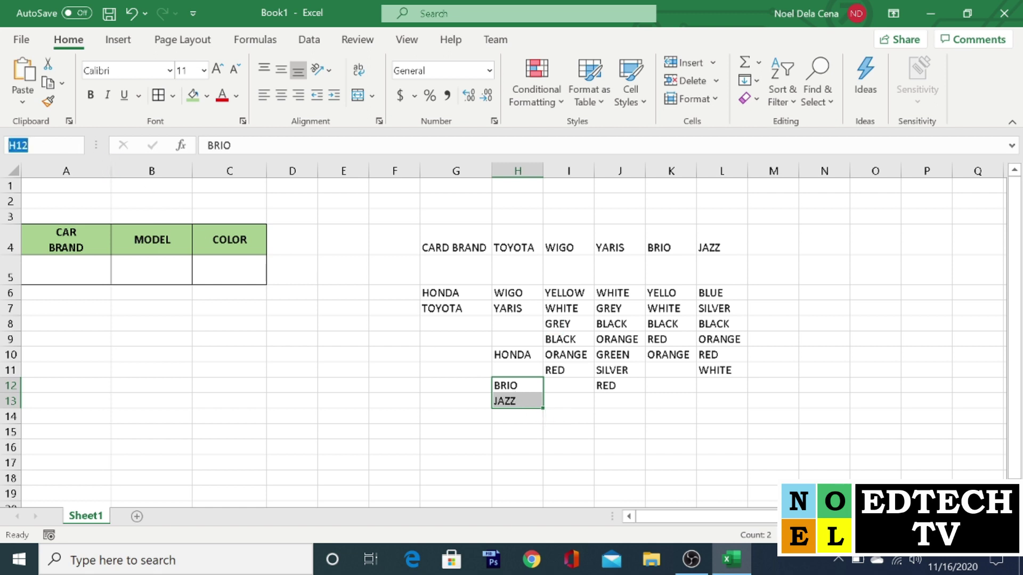
text(HONDA)
key(Return)
Step: Name the colour lists under WIGO and YARIS as WIGO and YARIS
drag(559, 293, 562, 368)
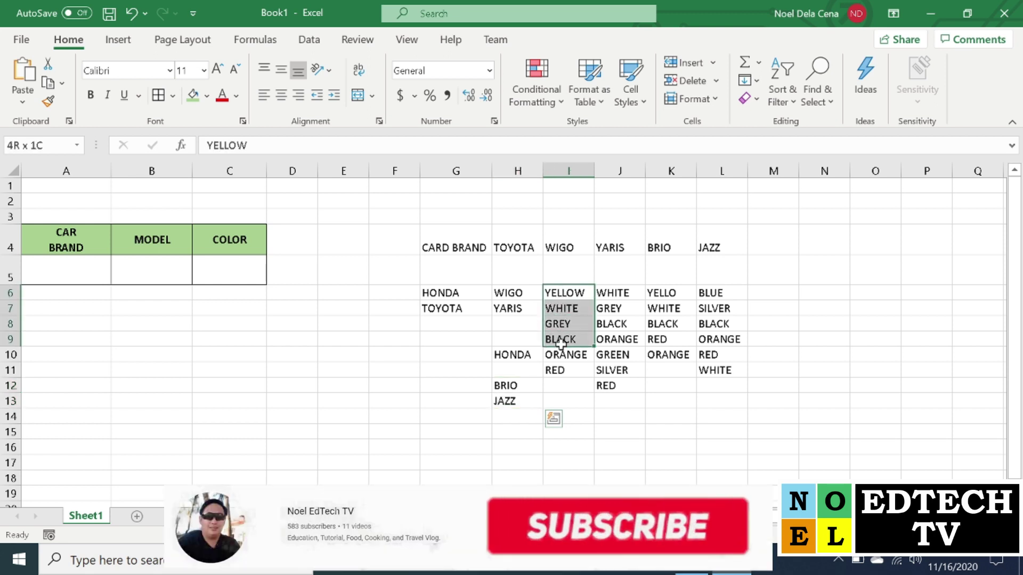
click(16, 146)
text(WIGO)
key(Return)
drag(613, 294, 608, 386)
click(32, 145)
text(YARIS)
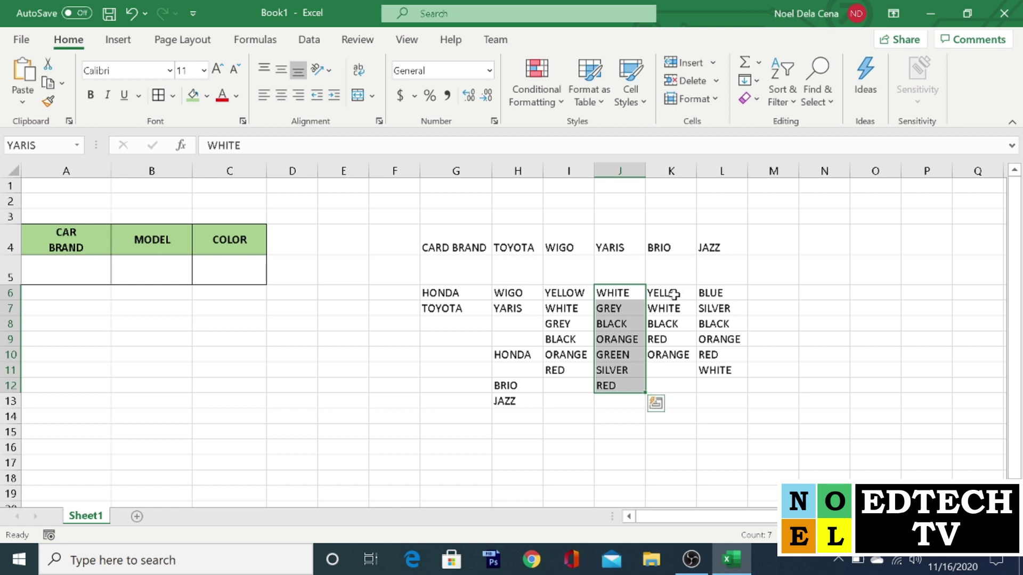
Step: Name the colour lists under BRIO and JAZZ as BRIO and JAZZ
drag(673, 294, 671, 353)
click(32, 145)
text(B)
key(Return)
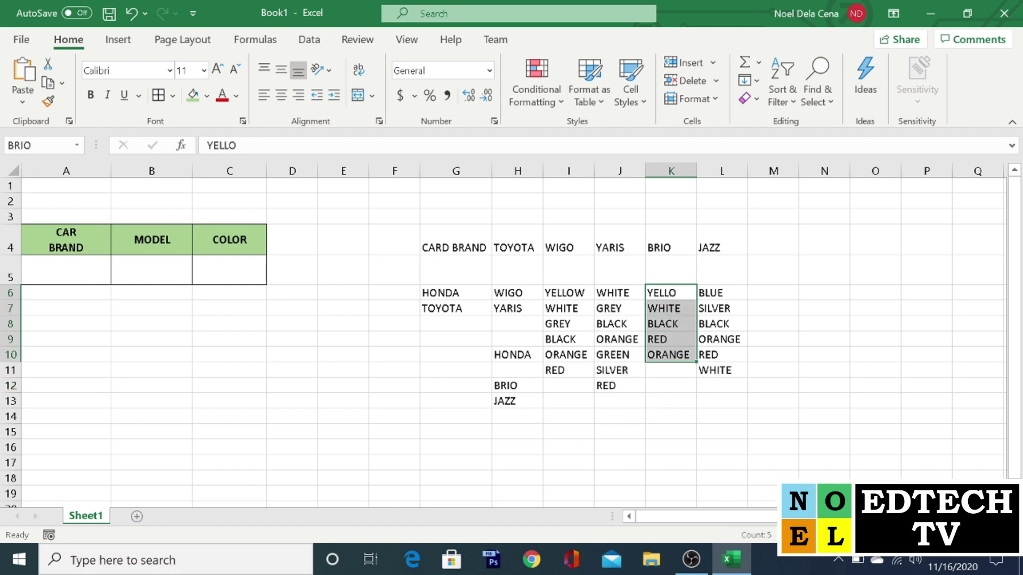
drag(710, 292, 714, 367)
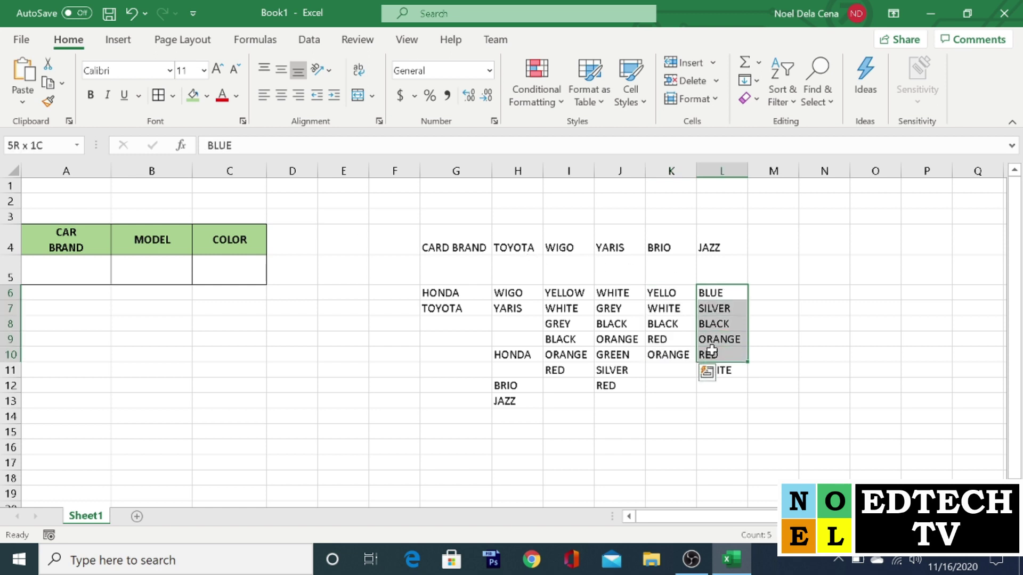
click(32, 145)
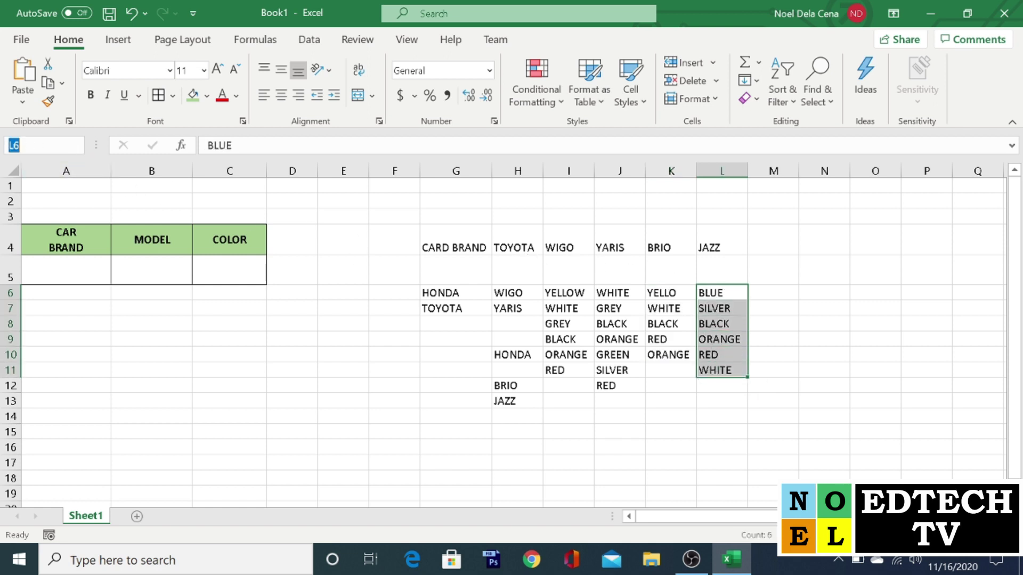
text(JAZZ)
key(Return)
click(870, 422)
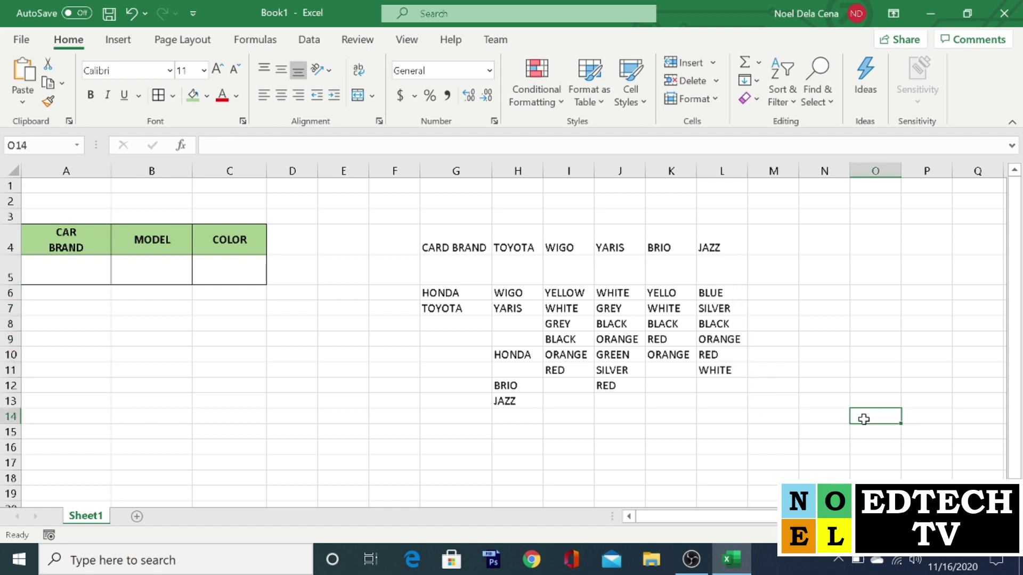
Step: Delete the stray D in G4 so the heading reads CAR BRAND, then select A5
click(77, 279)
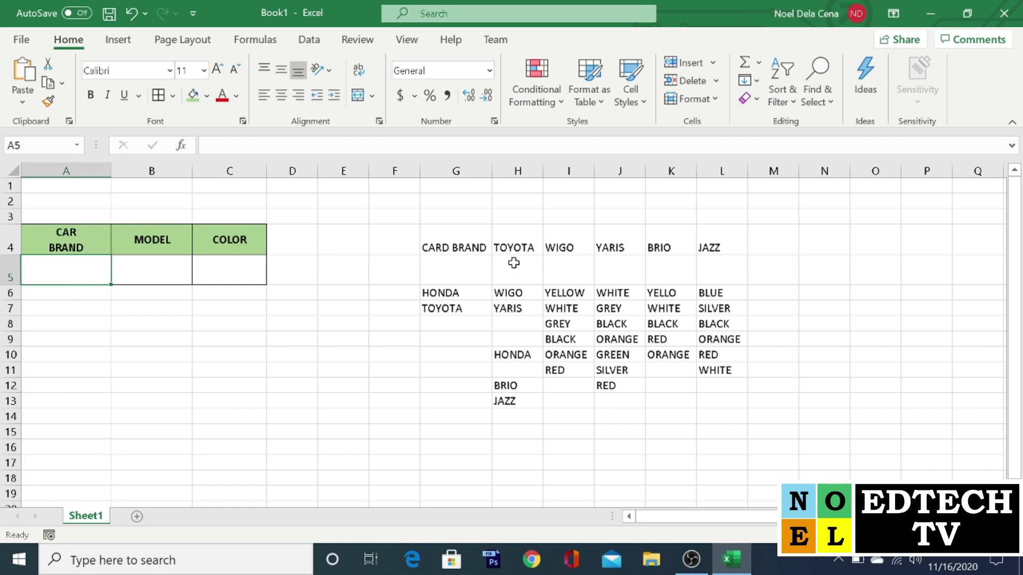
double_click(436, 246)
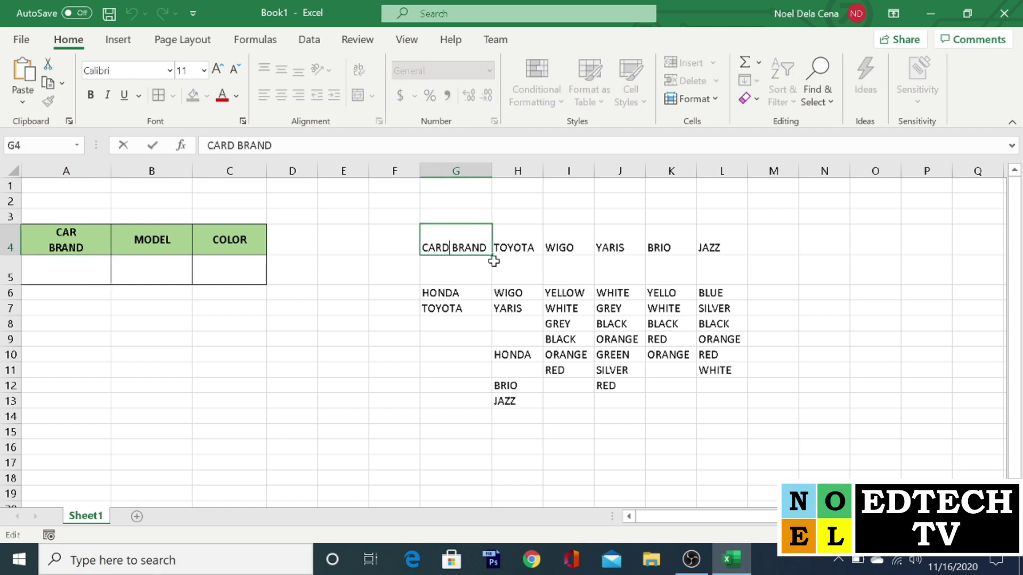
key(BackSpace)
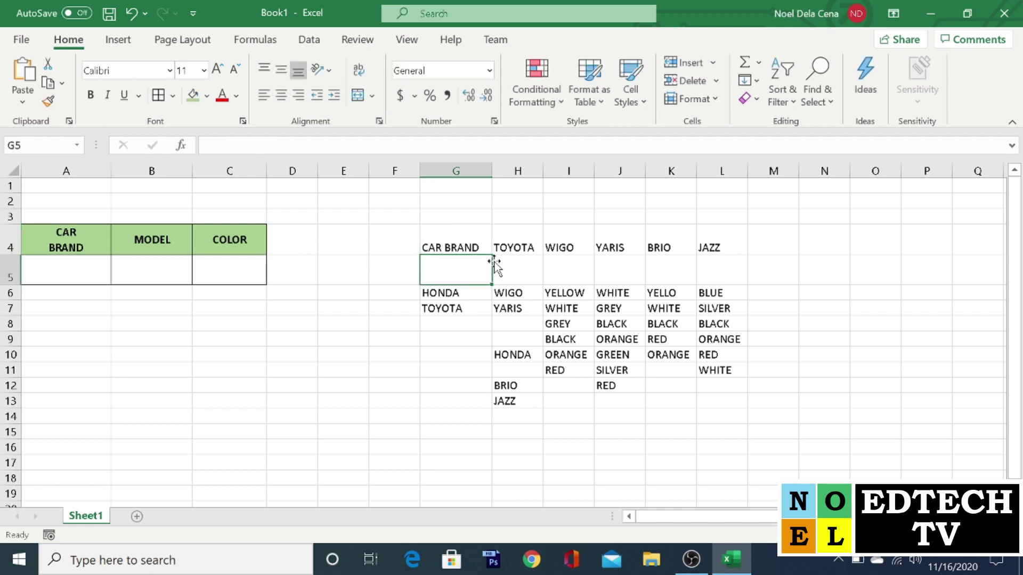
click(66, 268)
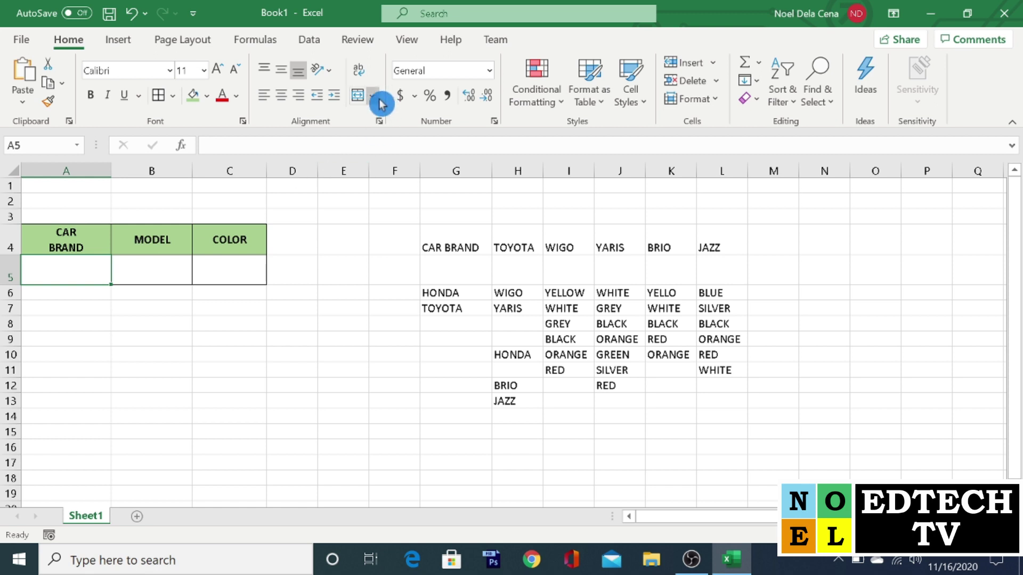
Step: Give A5 a List data validation sourced from the HONDA and TOYOTA brand cells
click(310, 44)
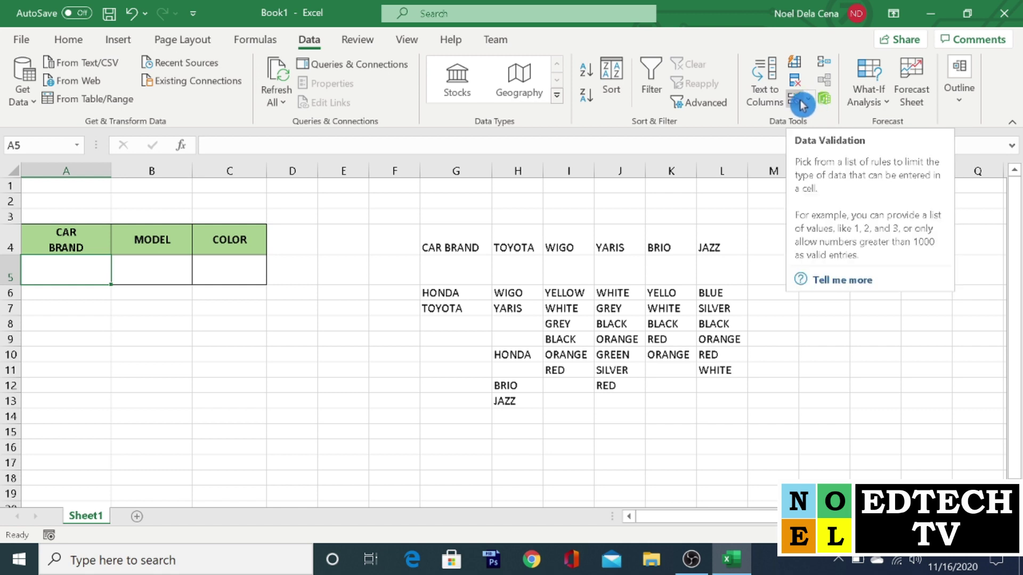
click(801, 104)
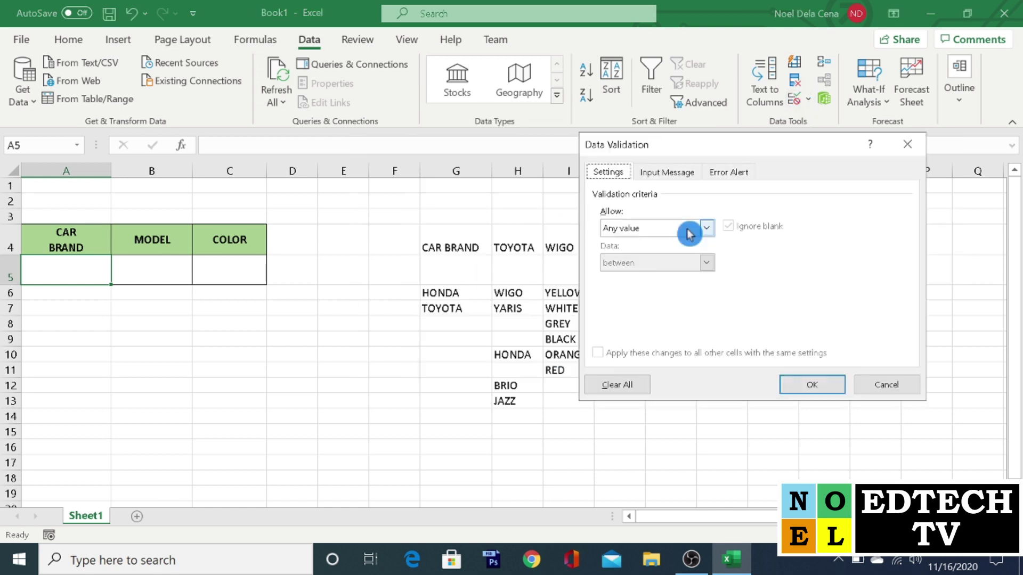
click(693, 229)
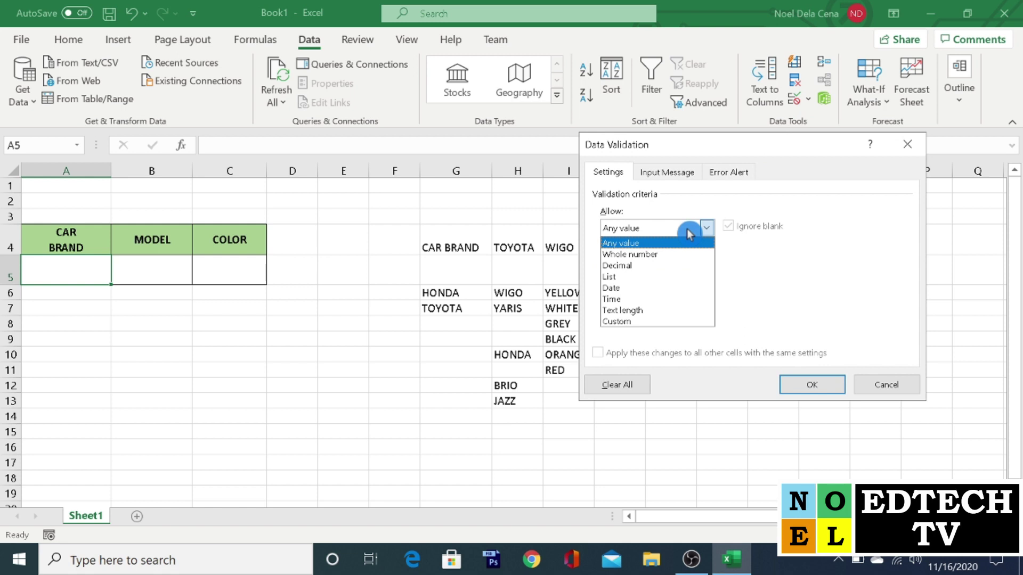
click(646, 277)
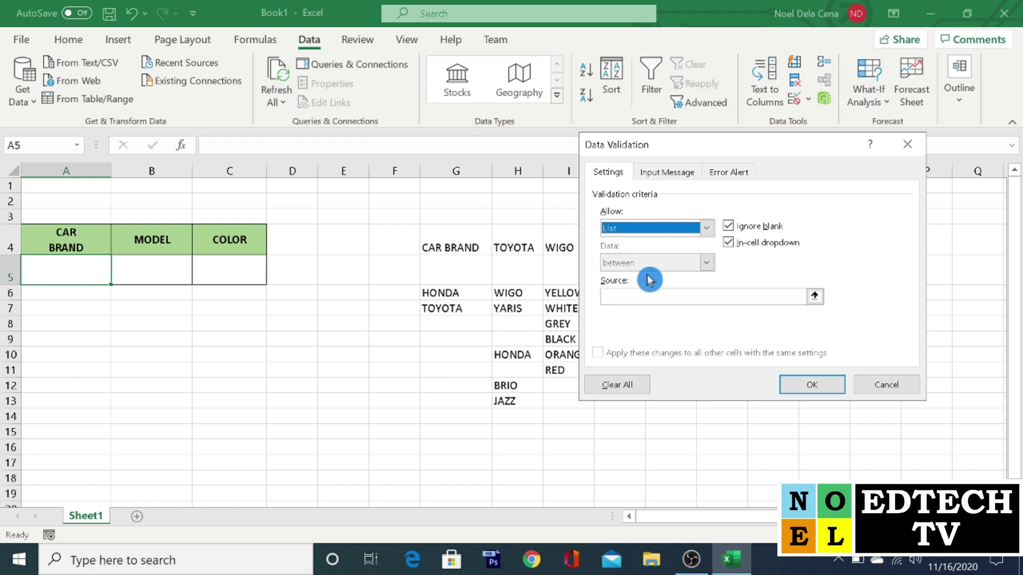
click(814, 296)
drag(457, 292, 458, 306)
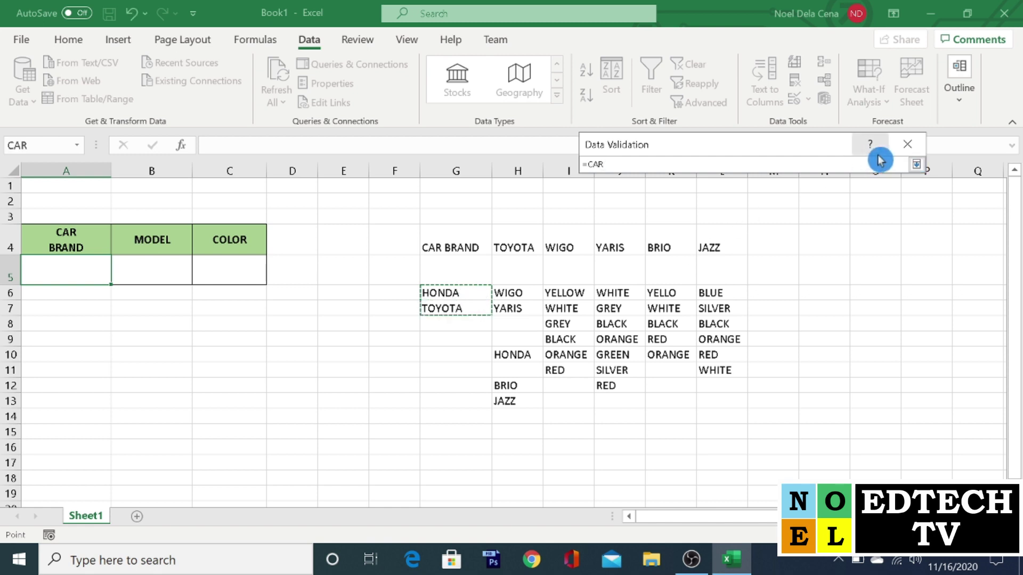
key(Return)
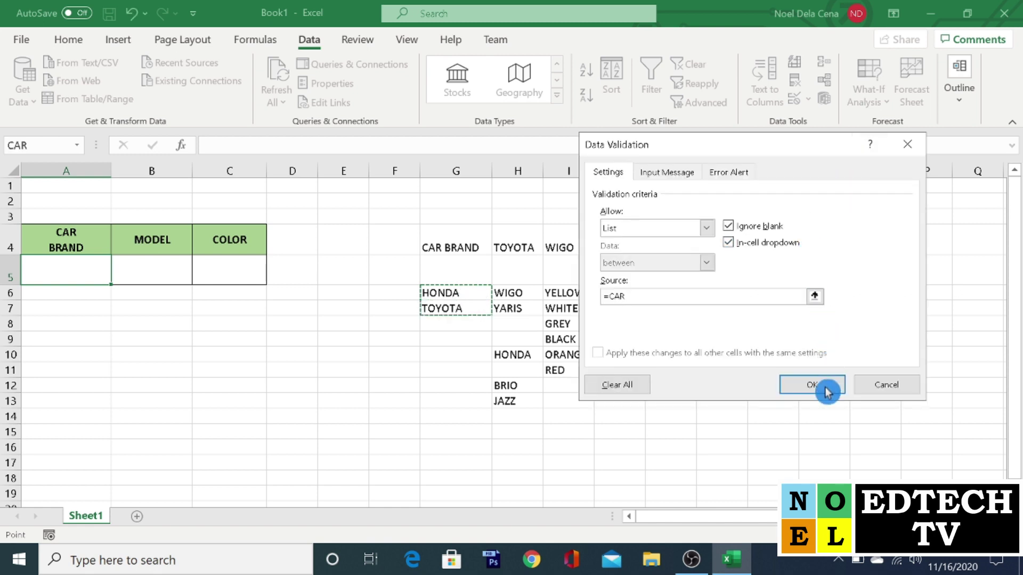
click(827, 389)
Step: Open A5's drop-down to check the HONDA and TOYOTA choices, then close it unchosen
click(117, 278)
click(118, 278)
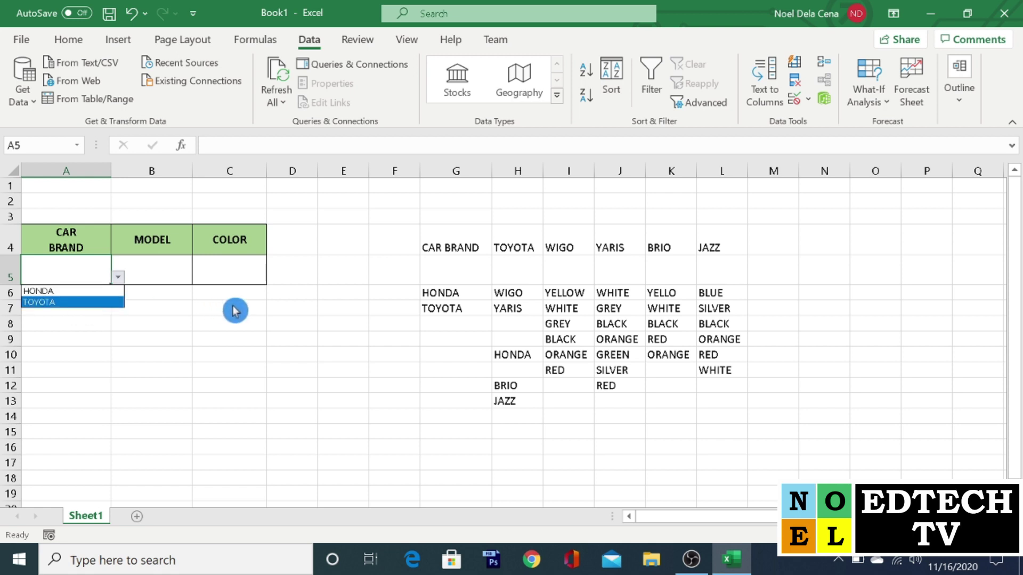
click(292, 324)
click(163, 266)
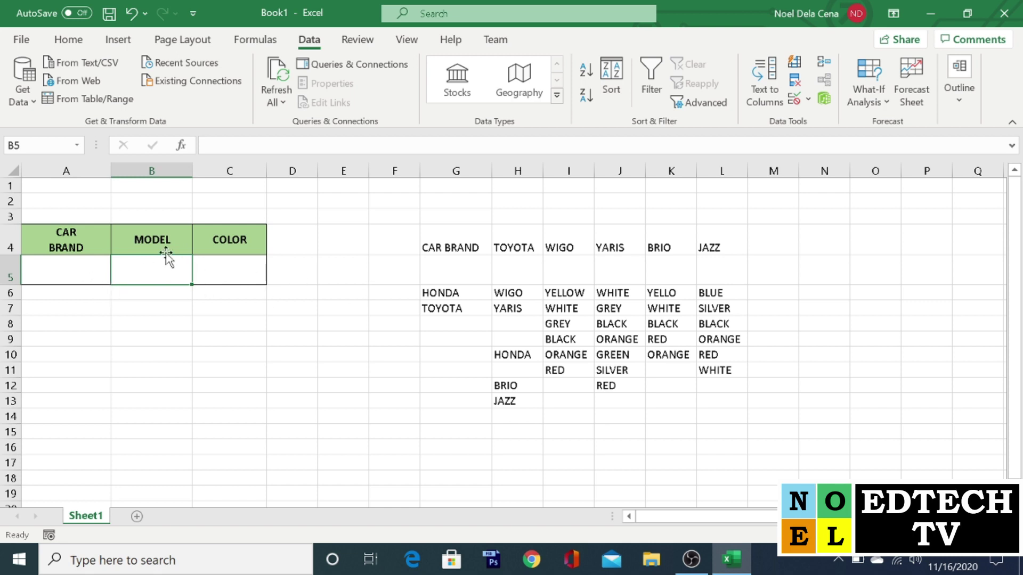
Step: Give B5 a List validation with source =INDIRECT($A$5), accepting the source warning
click(812, 106)
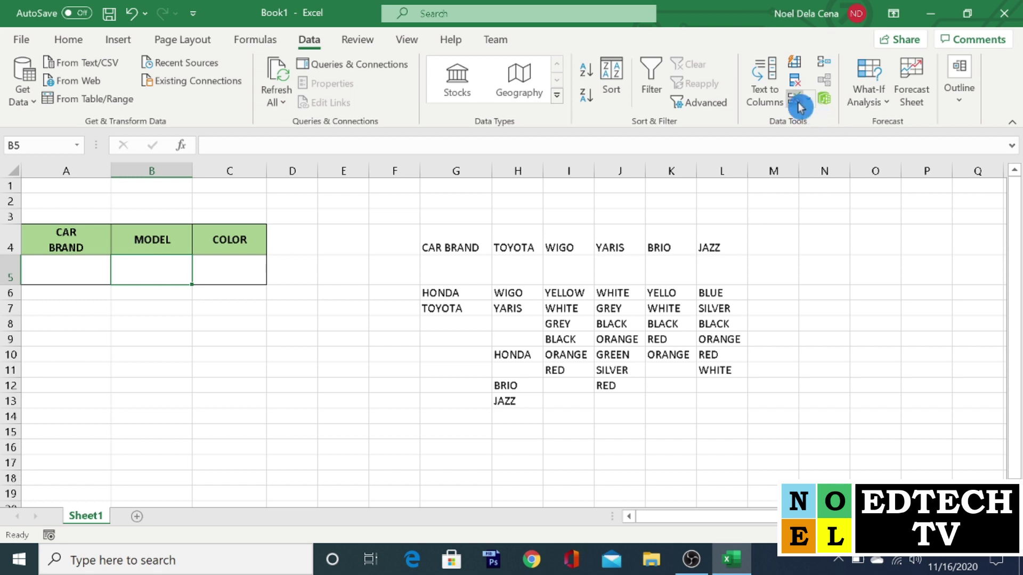
click(798, 103)
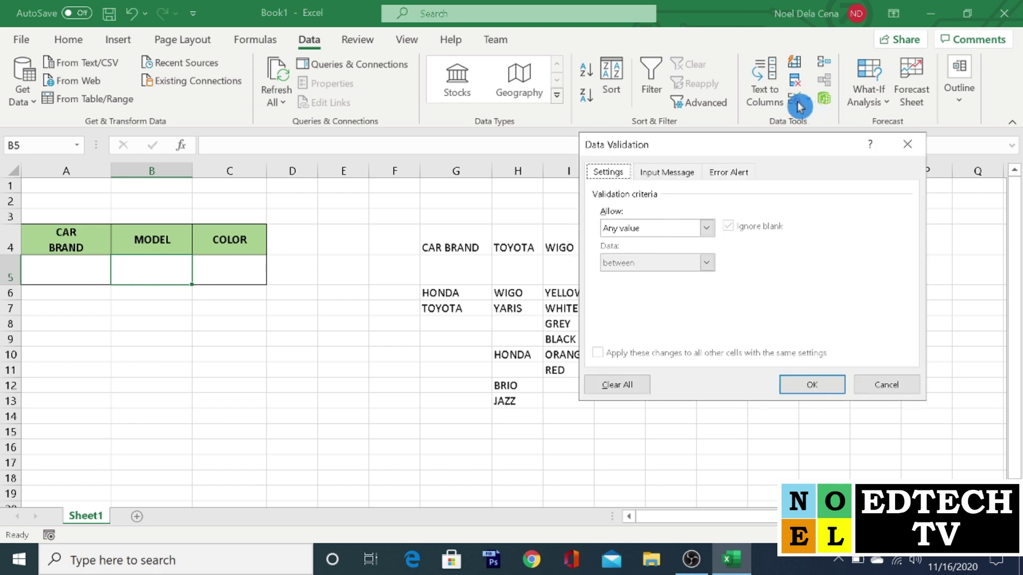
click(693, 229)
click(657, 276)
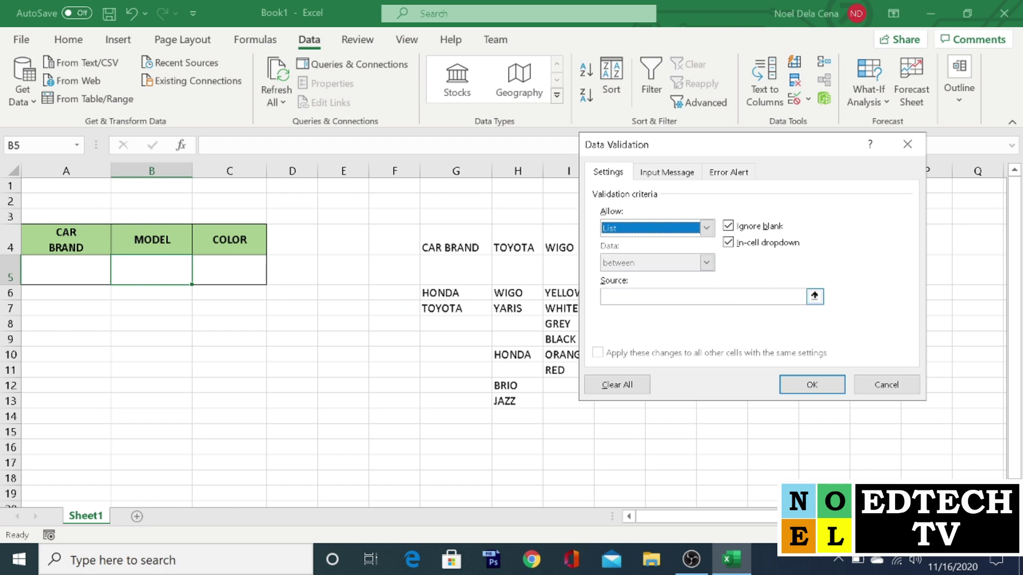
click(703, 297)
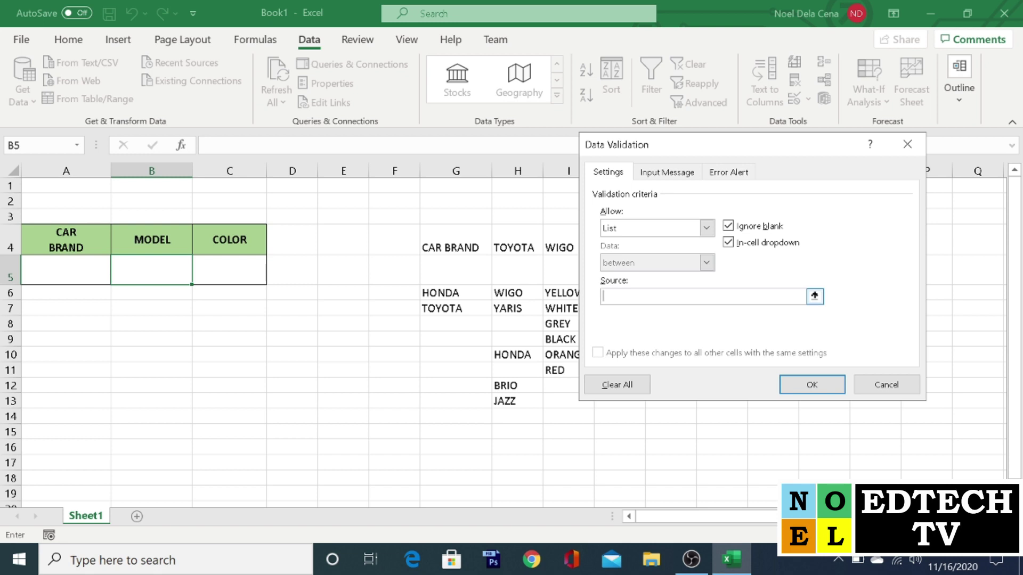
text(=INDIRECT()
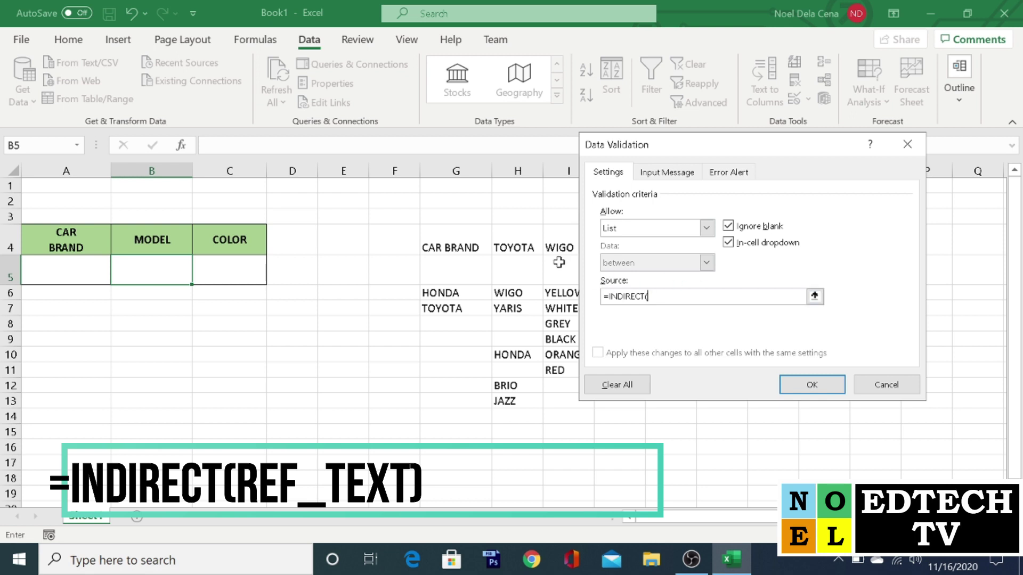
click(71, 269)
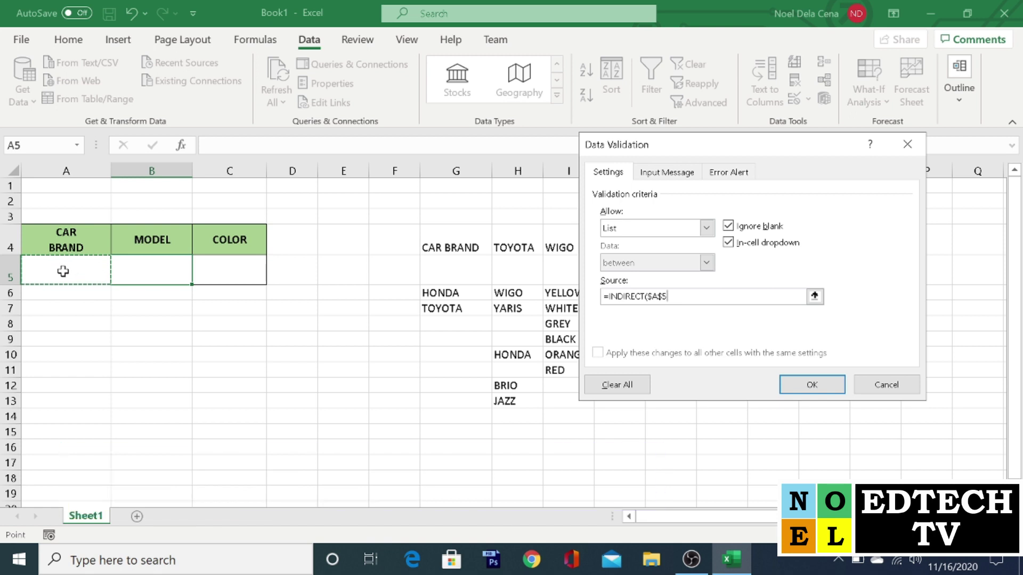
text())
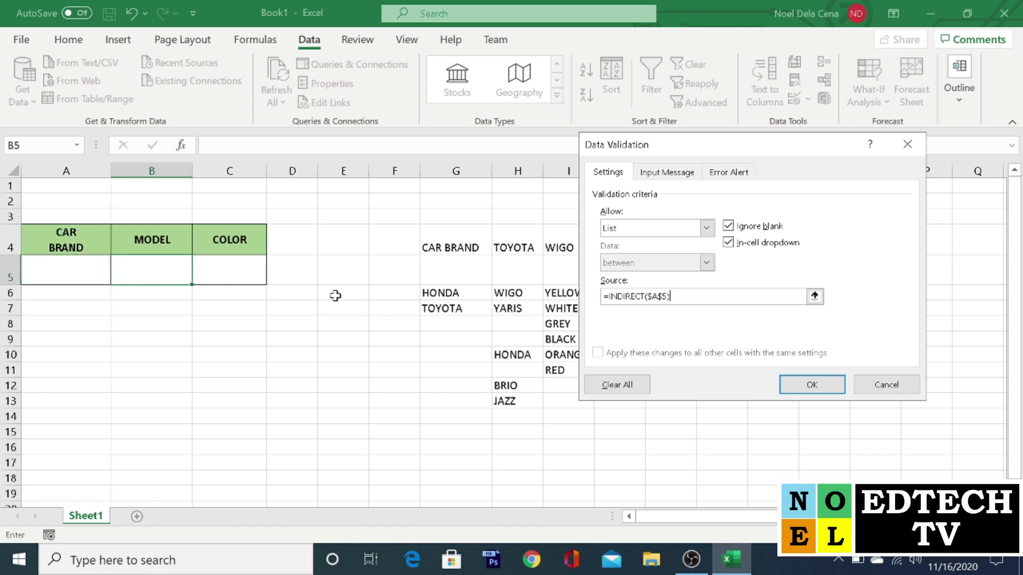
click(825, 386)
click(825, 386)
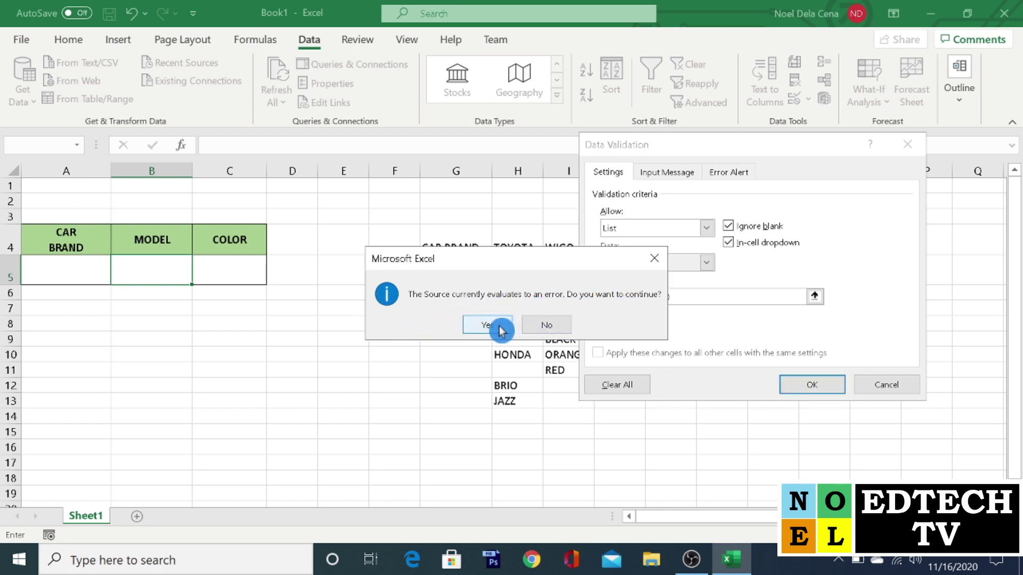
click(497, 331)
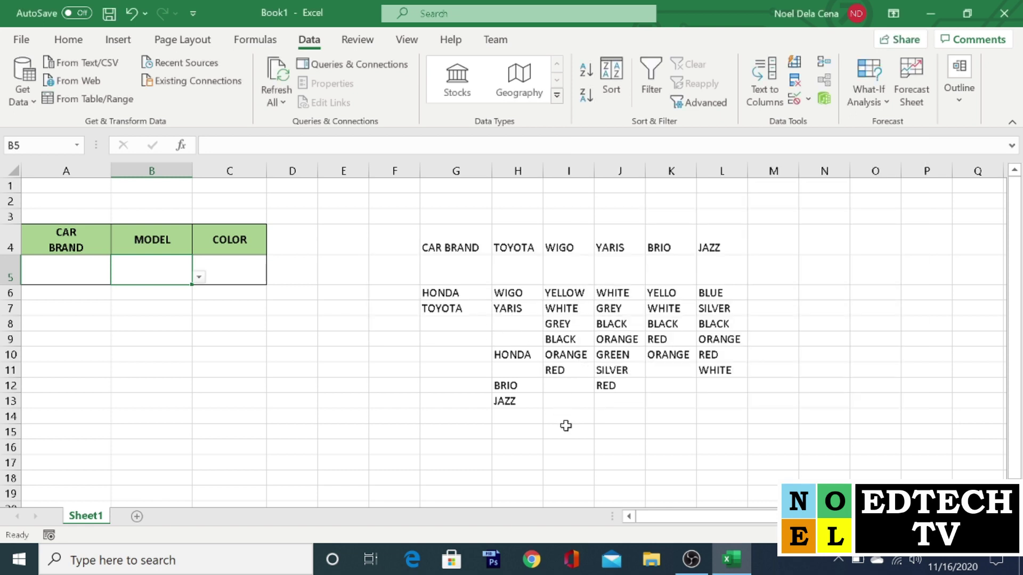
Step: Give C5 a List validation with source =INDIRECT($B$5), accepting the source warning
click(239, 280)
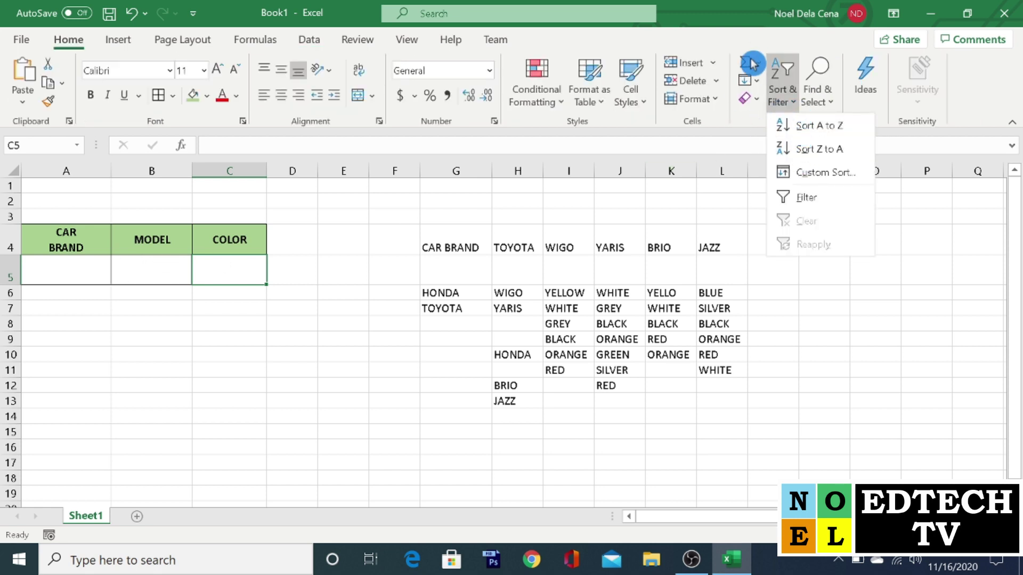
click(301, 51)
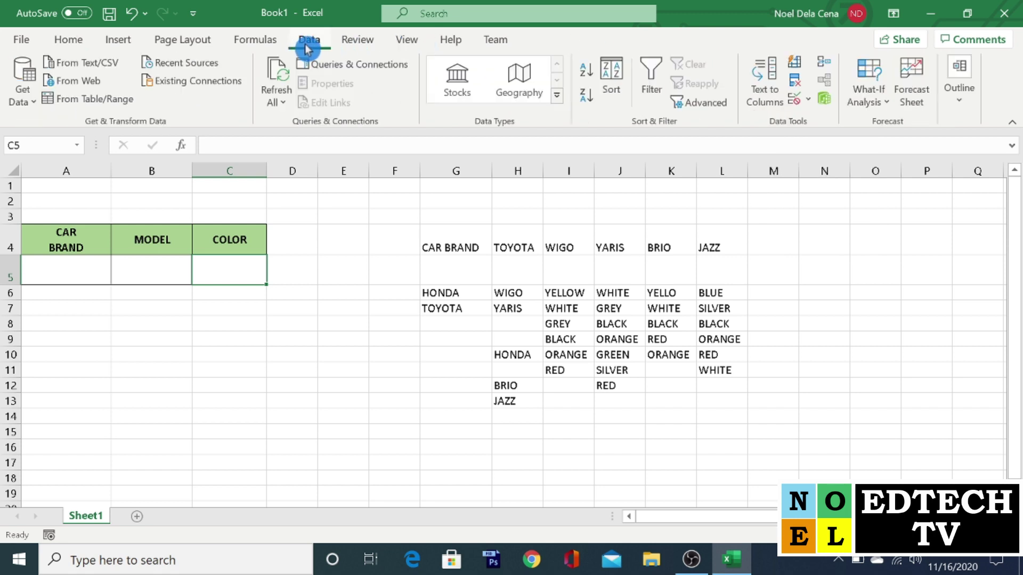
click(802, 102)
click(705, 228)
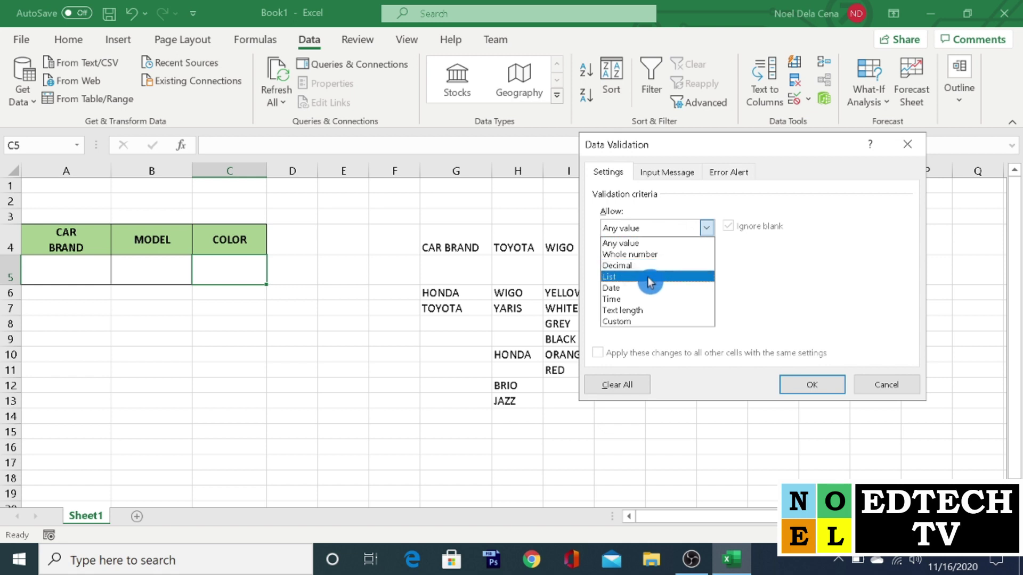
click(648, 276)
click(814, 296)
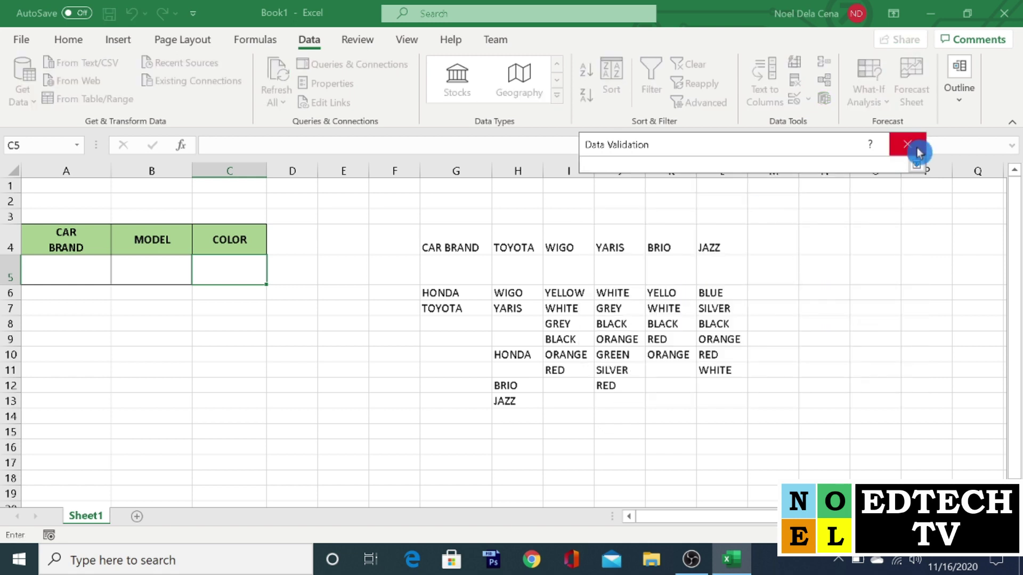
click(916, 164)
text(=I)
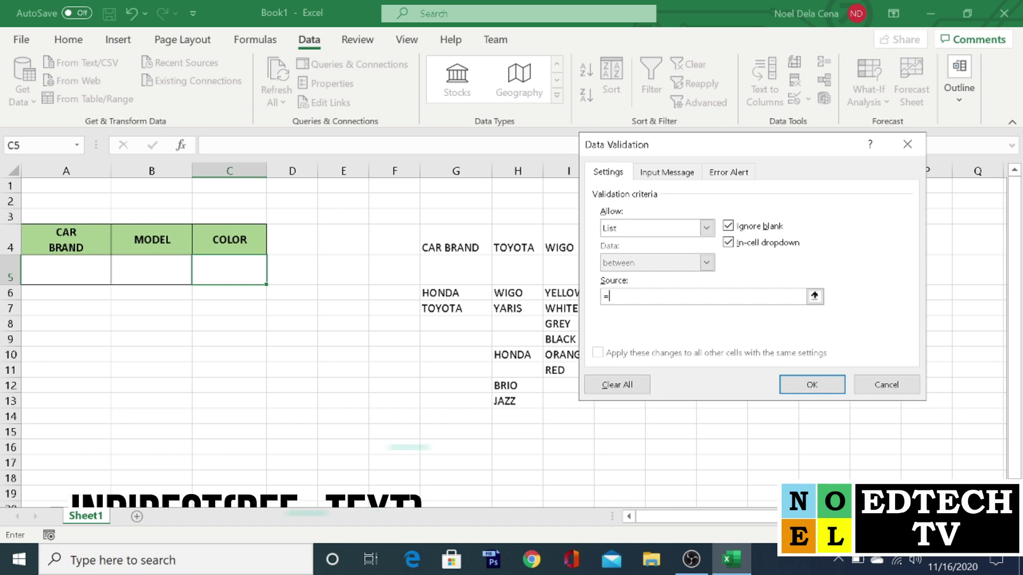
text(NDIRECT()
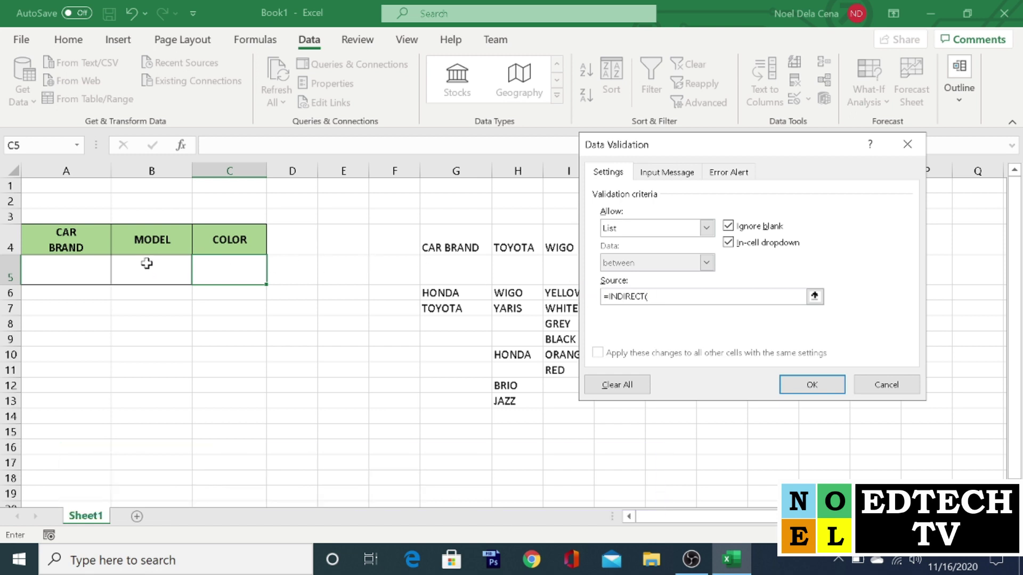
click(147, 263)
click(752, 350)
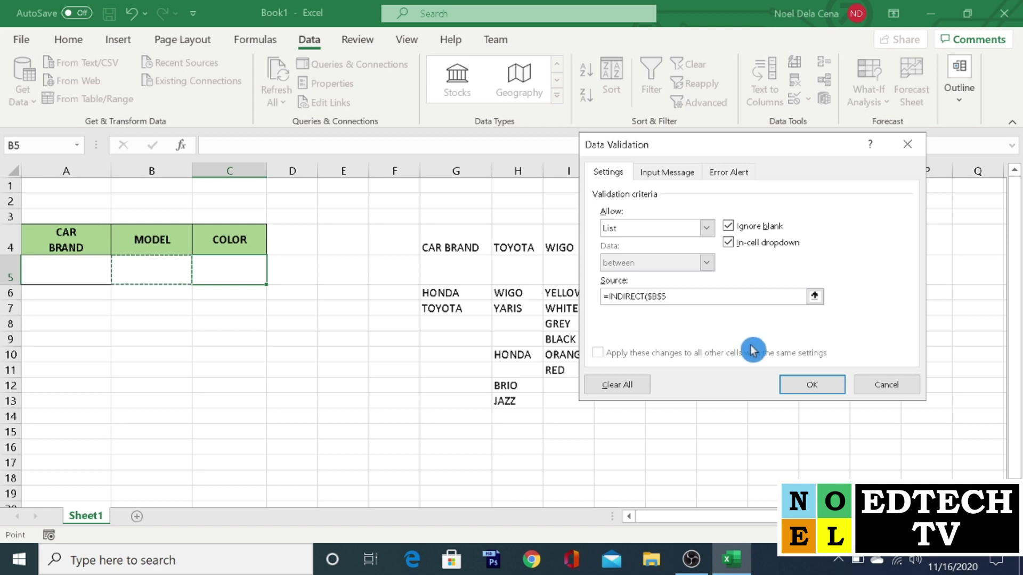
text())
click(820, 391)
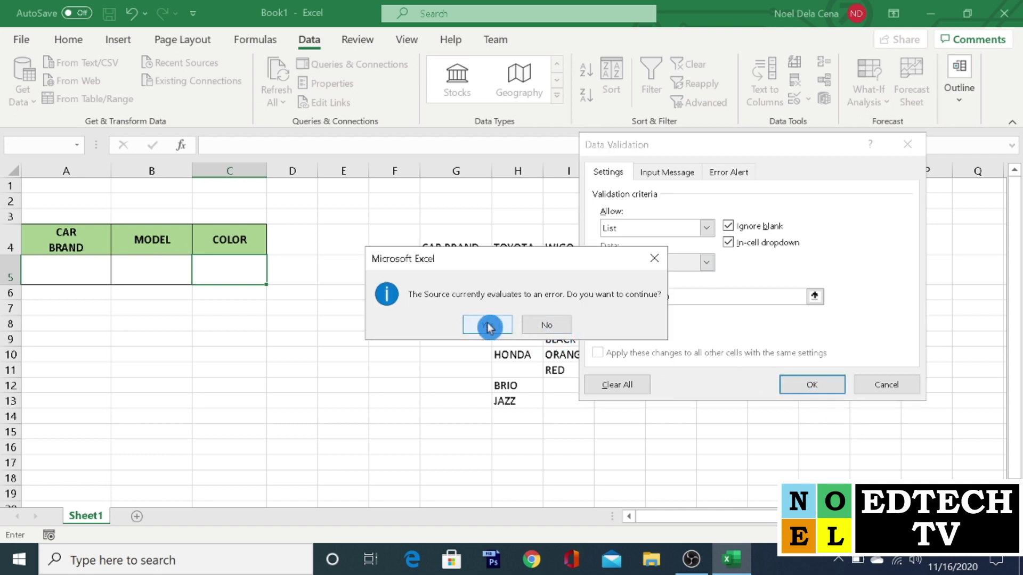
click(488, 325)
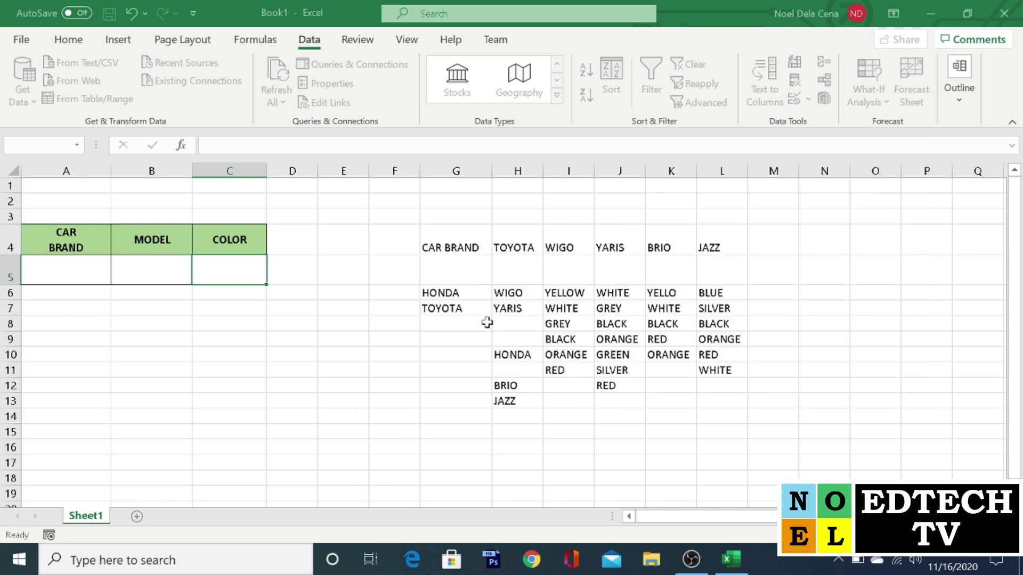
click(813, 365)
Step: Pick TOYOTA in A5 and check that B5's drop-down shows the Toyota models
click(228, 268)
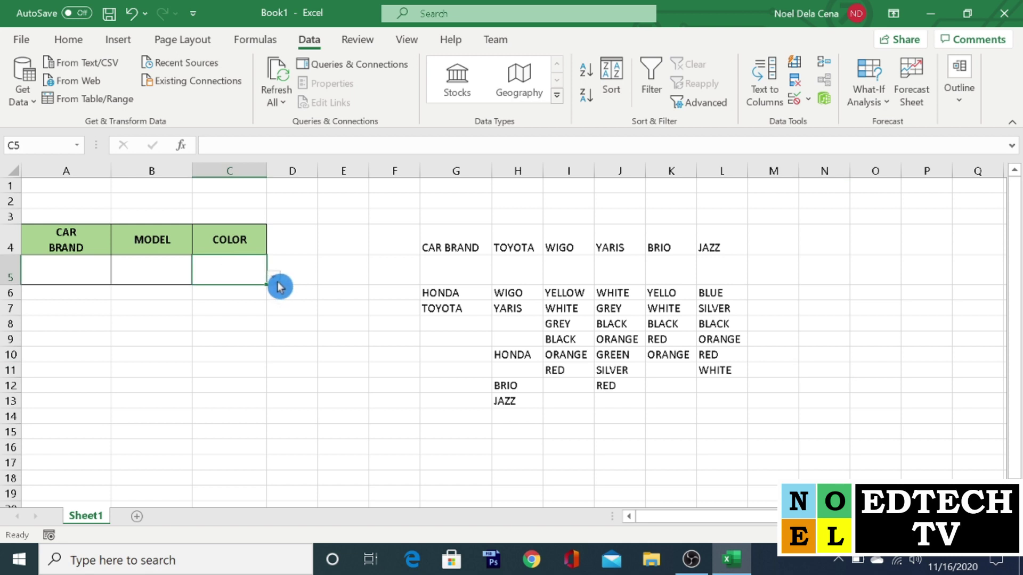
click(273, 285)
click(274, 278)
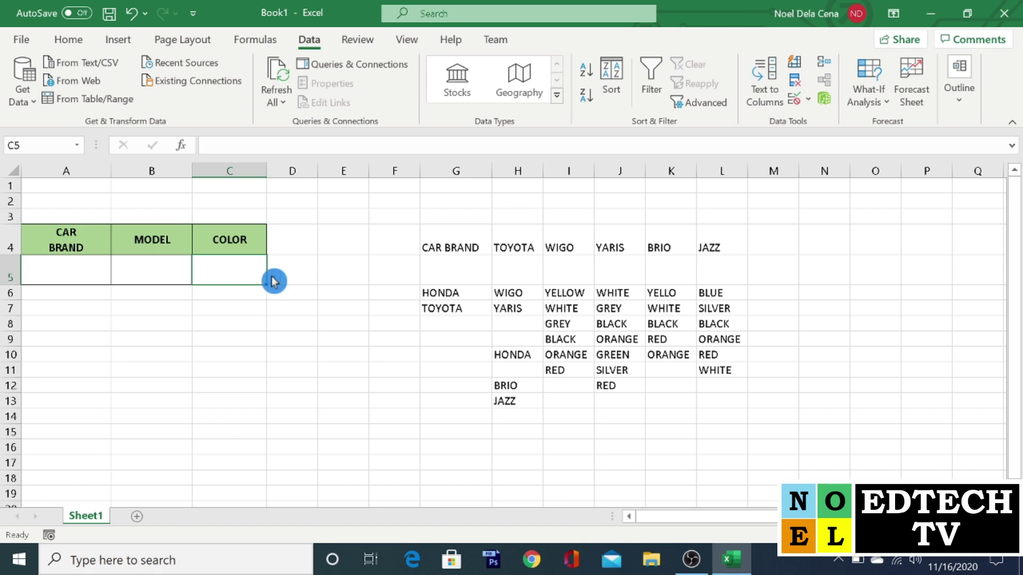
click(142, 267)
click(199, 277)
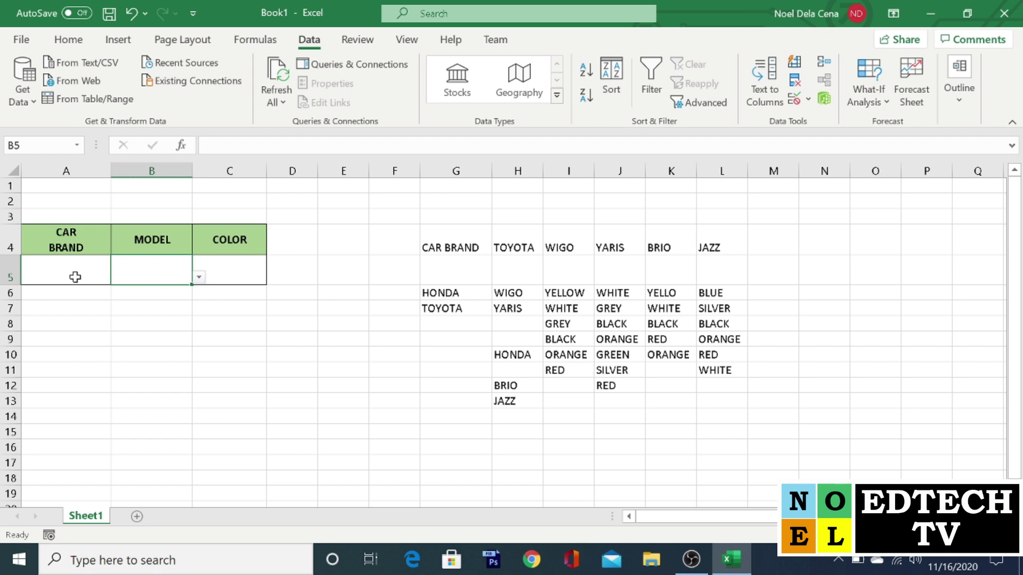
click(75, 277)
click(117, 277)
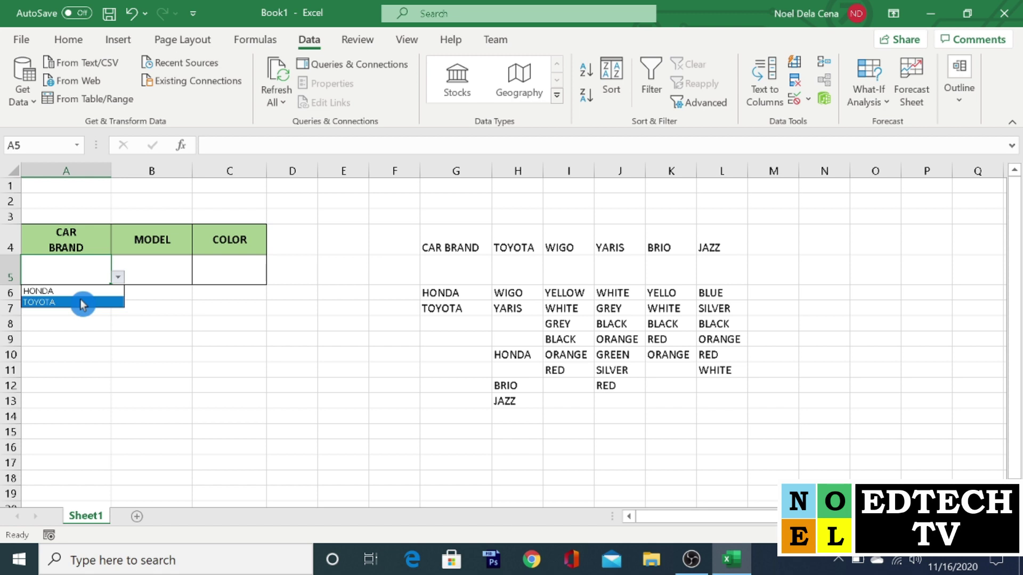
click(80, 302)
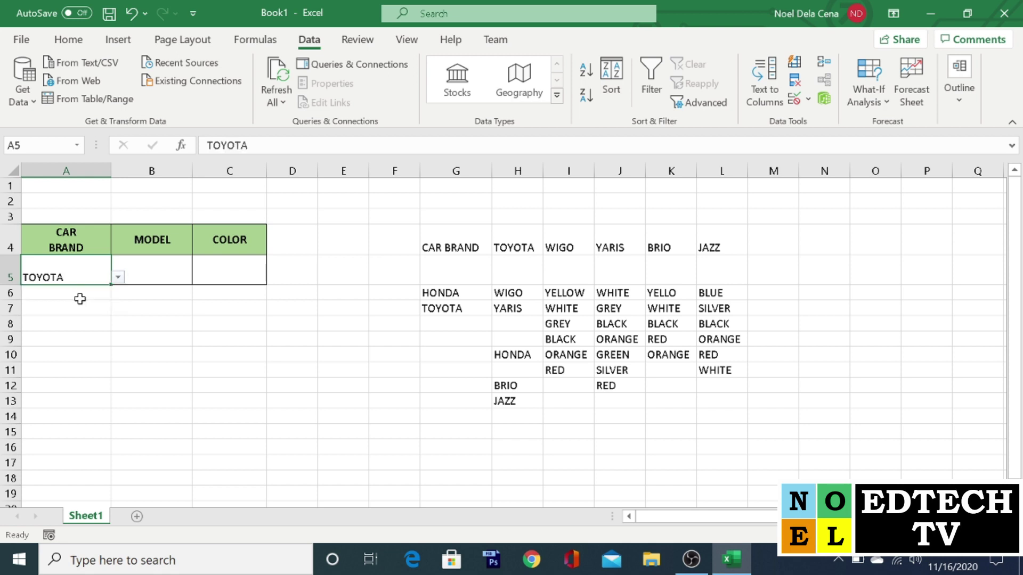
click(165, 273)
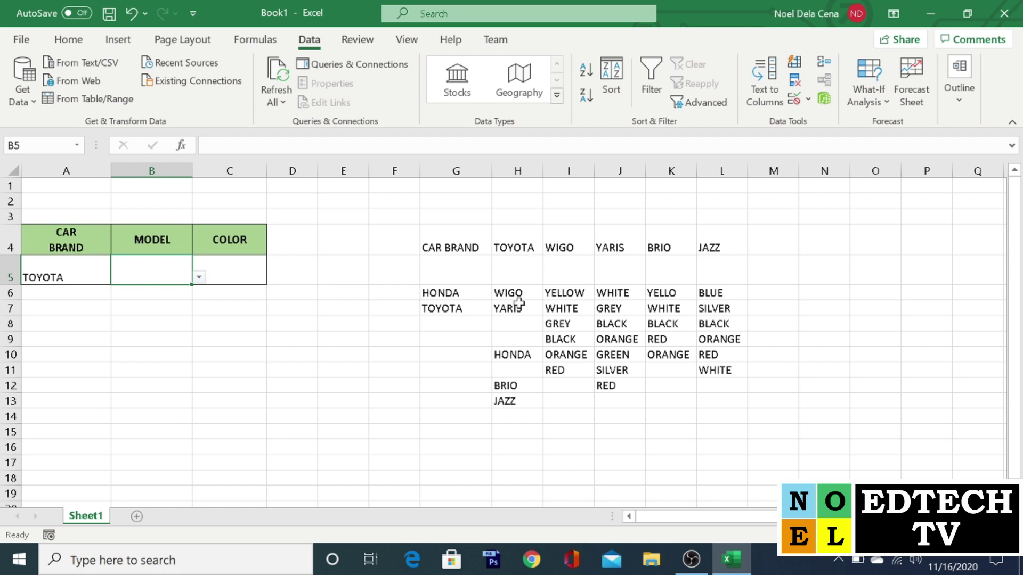
click(200, 280)
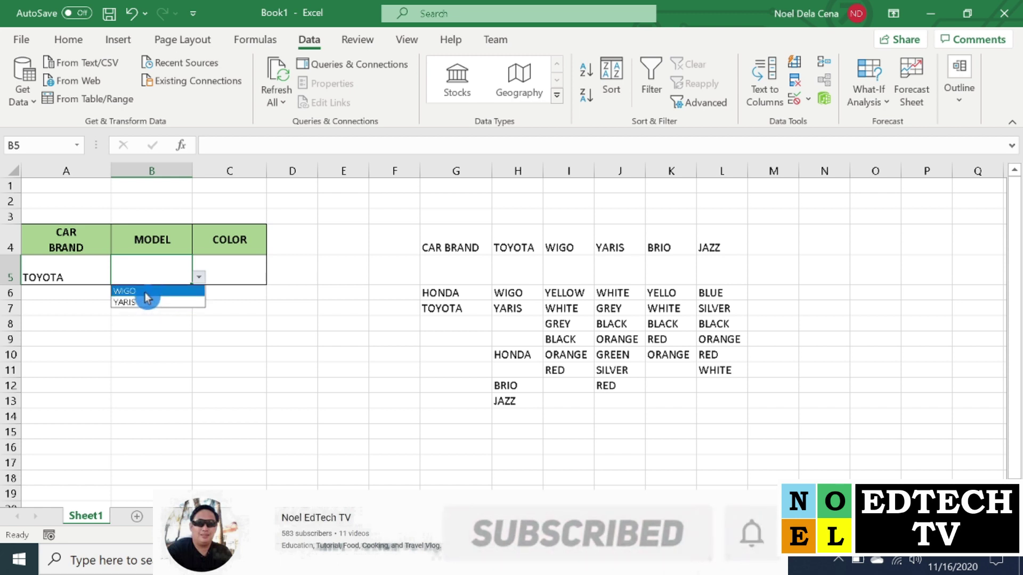
Step: Change A5 to HONDA, then choose BRIO in B5 and ORANGE in C5
click(70, 278)
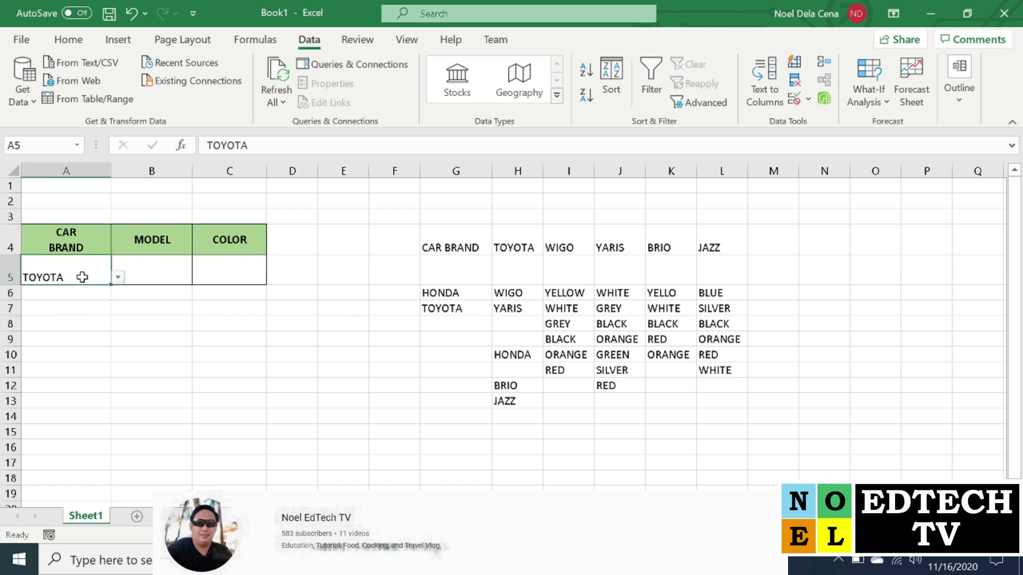
click(117, 278)
click(98, 292)
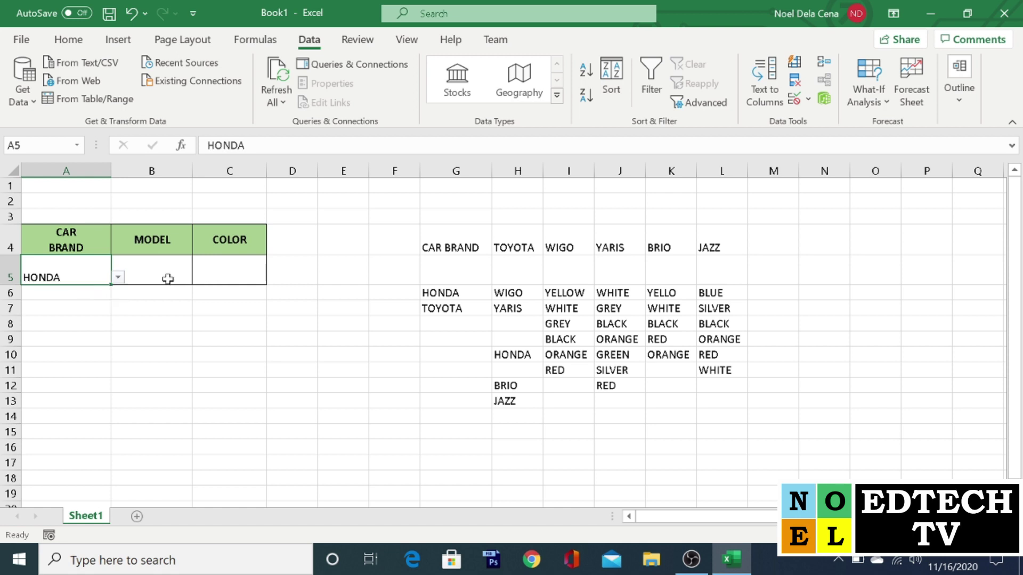
click(148, 272)
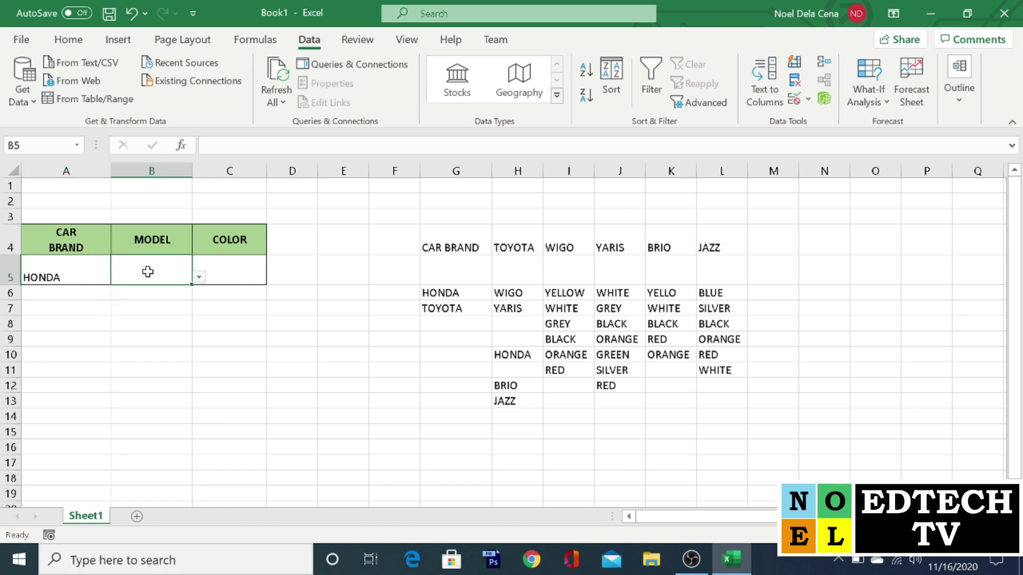
click(198, 276)
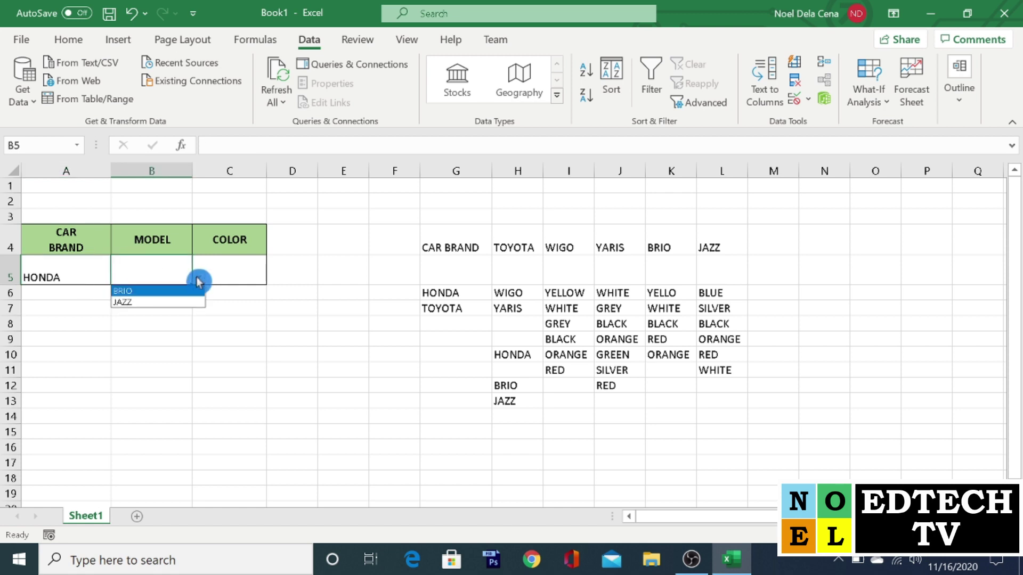
click(147, 291)
click(248, 276)
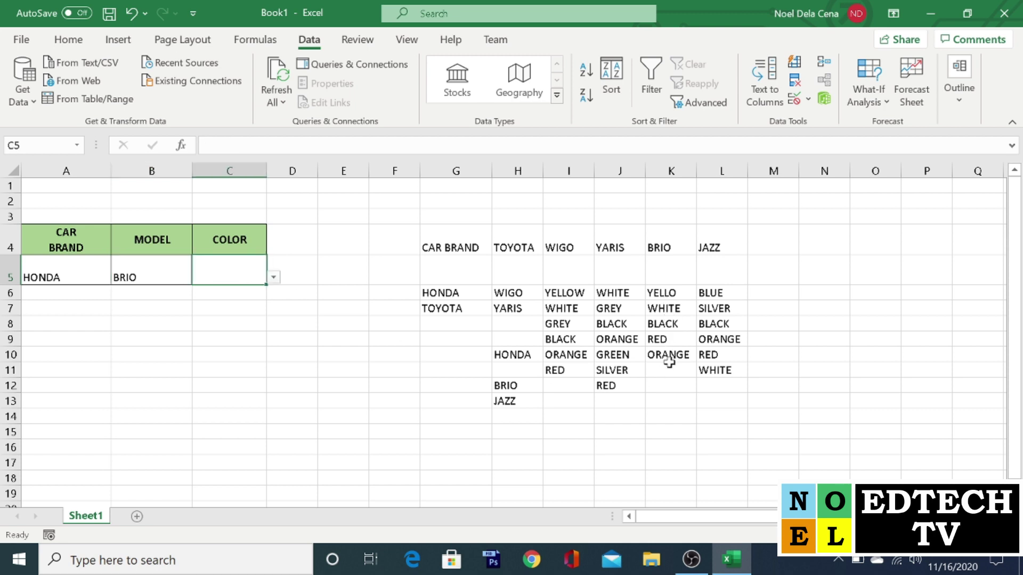
click(274, 277)
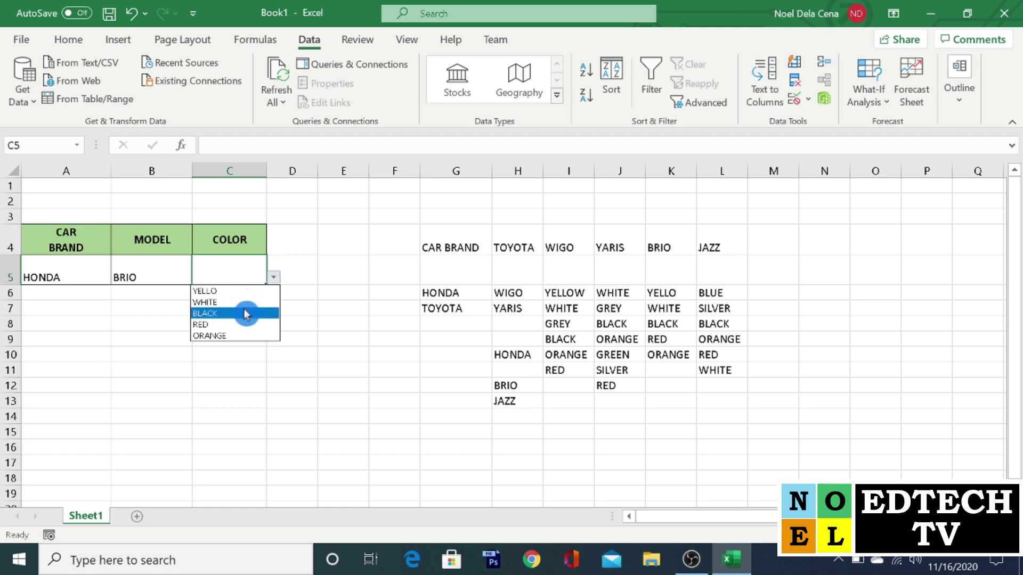
click(235, 336)
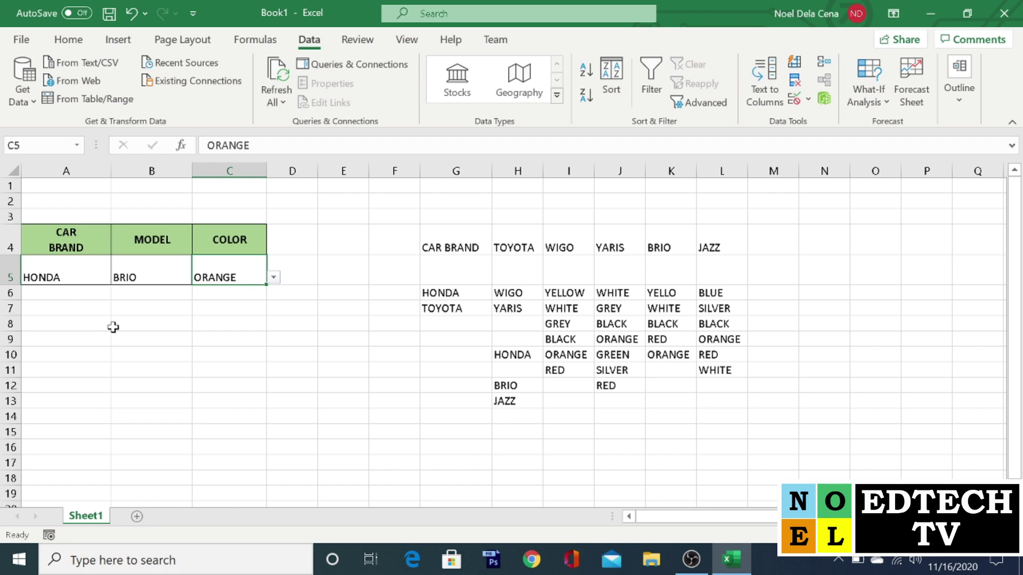
Step: Pick JAZZ as the model in B5 and RED as its colour in C5
click(94, 281)
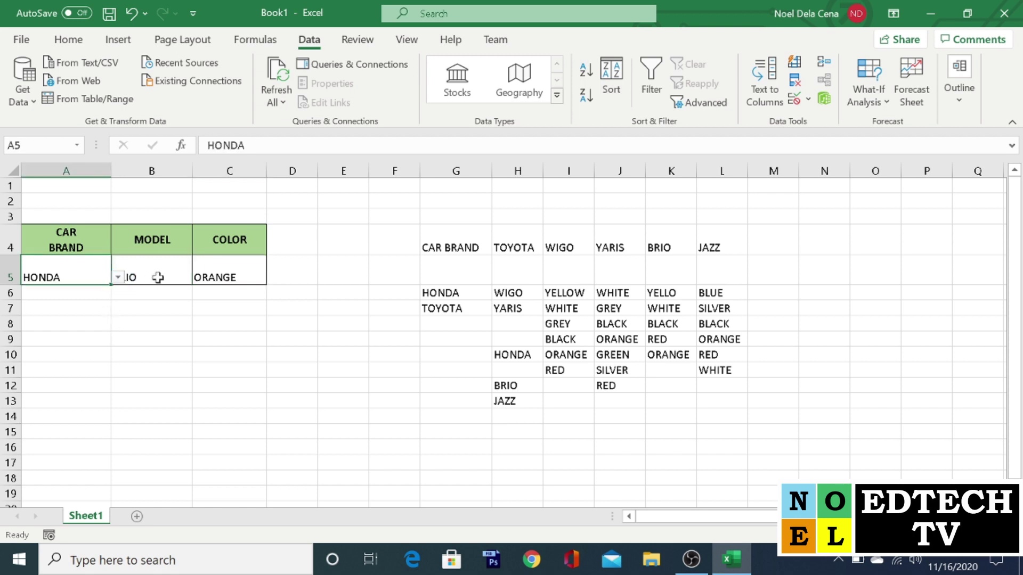
click(187, 277)
click(199, 278)
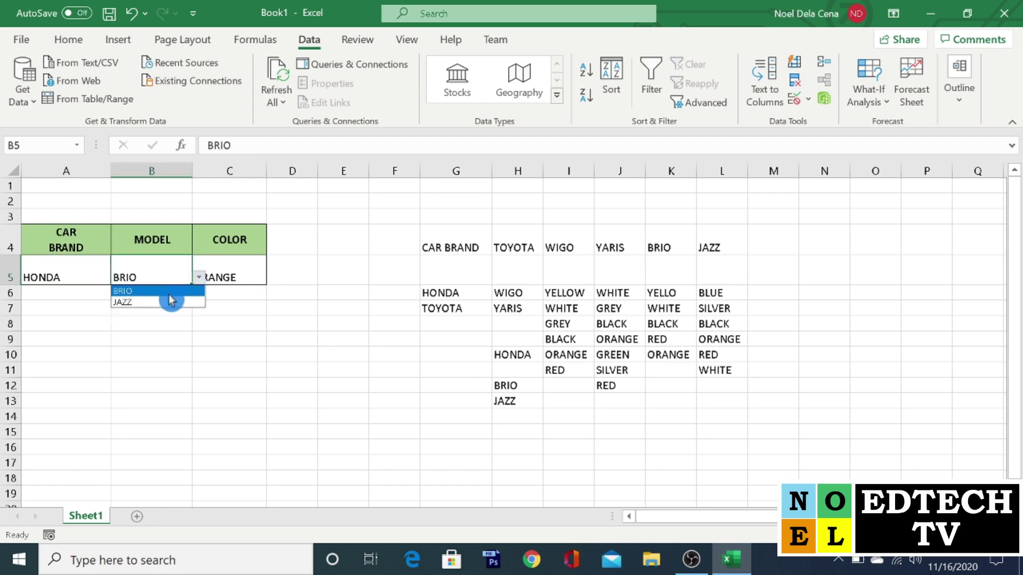
click(168, 302)
click(238, 272)
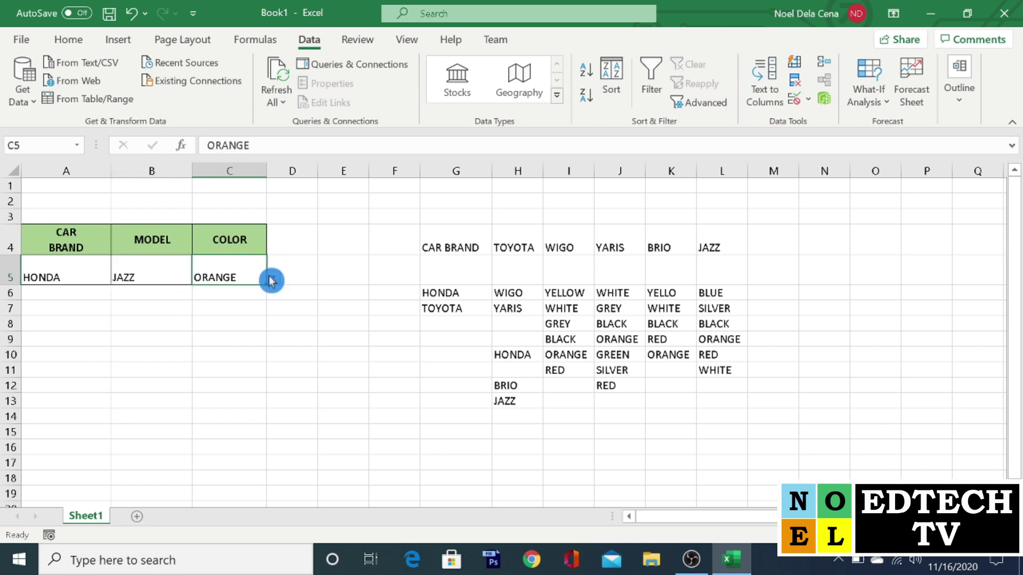
click(273, 279)
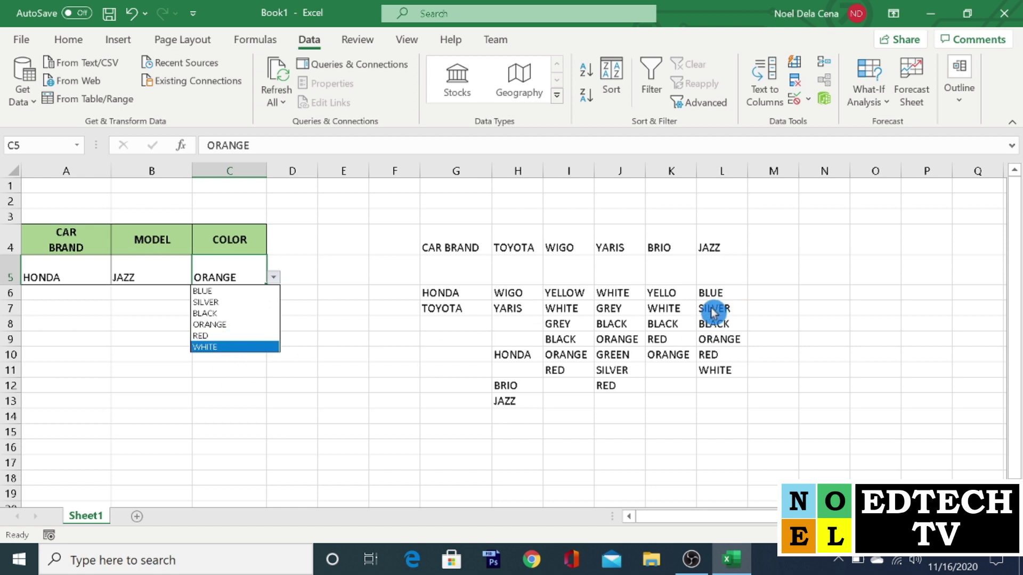
click(229, 325)
click(273, 277)
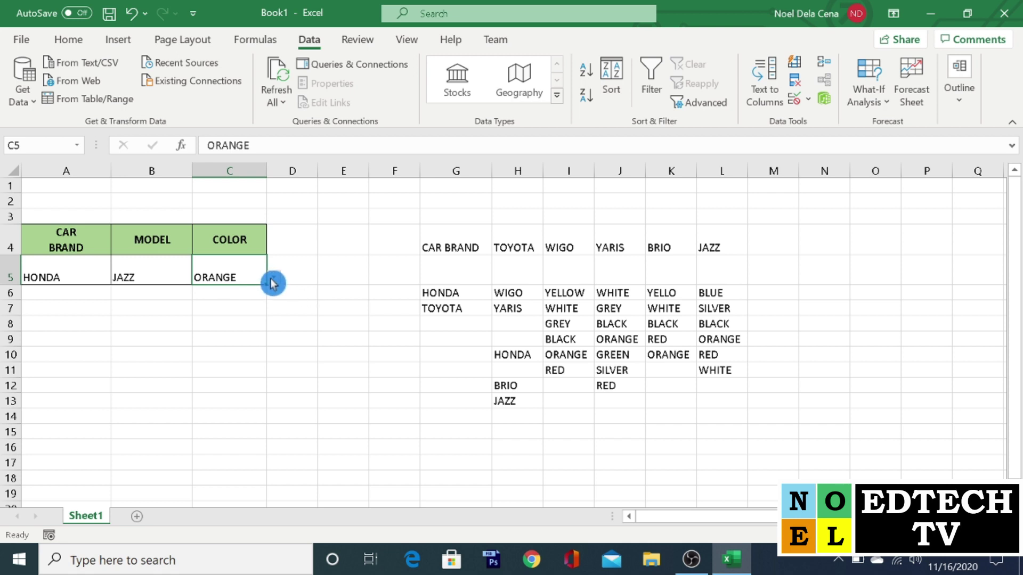
click(221, 335)
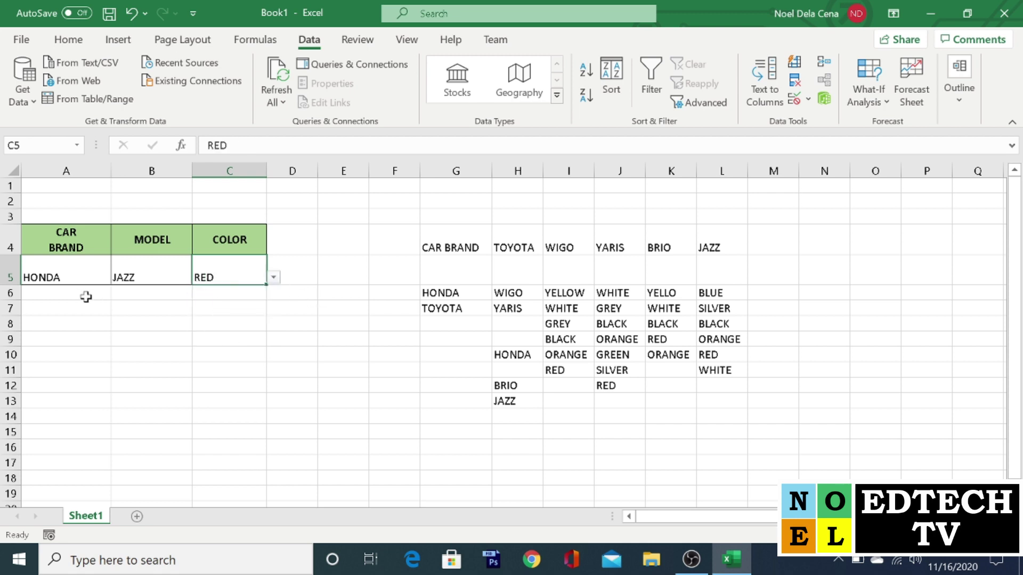
Step: Switch A5 to TOYOTA, then choose YARIS in B5 and GREY in C5
click(77, 277)
click(116, 278)
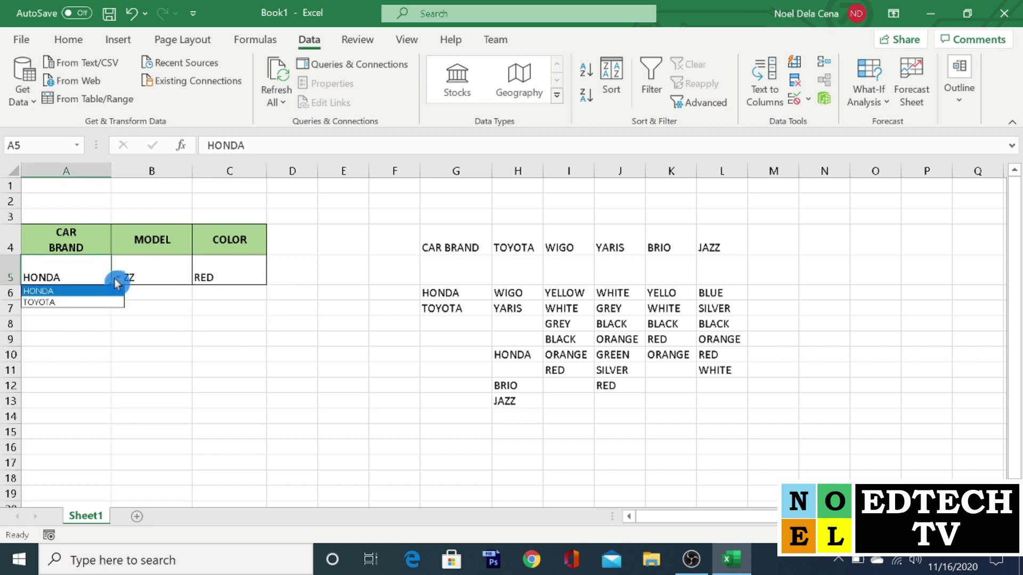
click(98, 301)
click(175, 277)
click(198, 277)
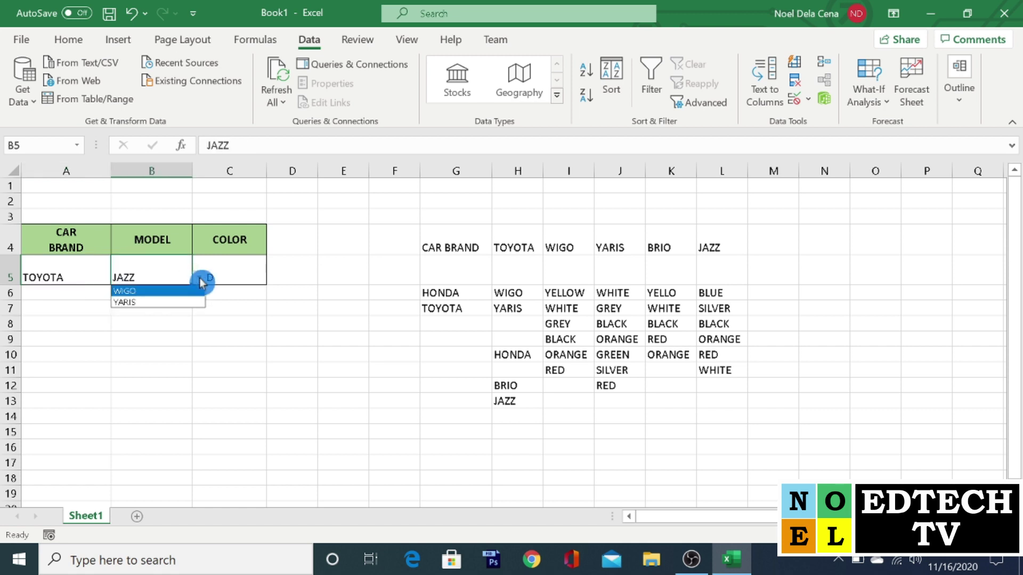
click(188, 302)
click(245, 281)
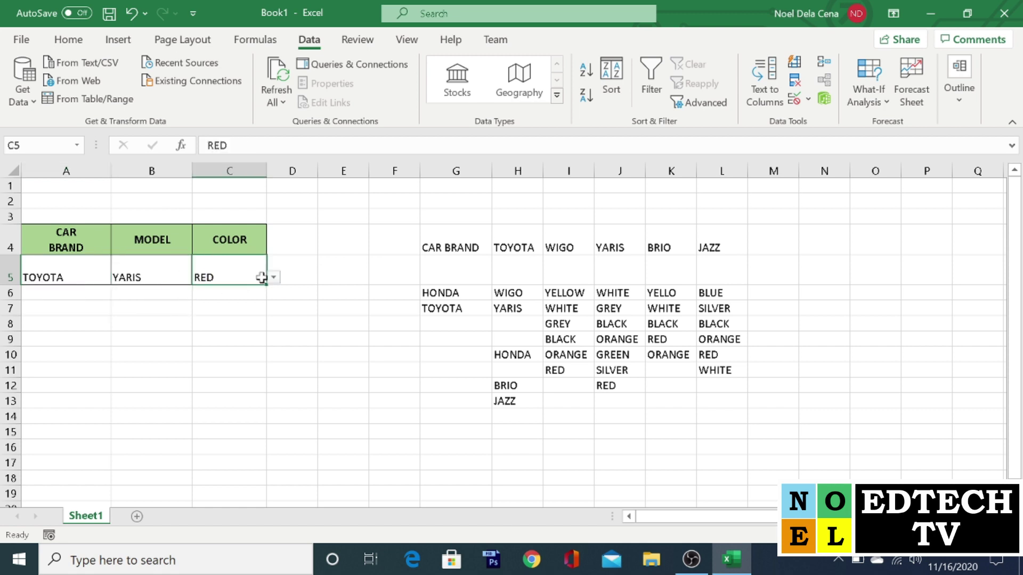
click(274, 278)
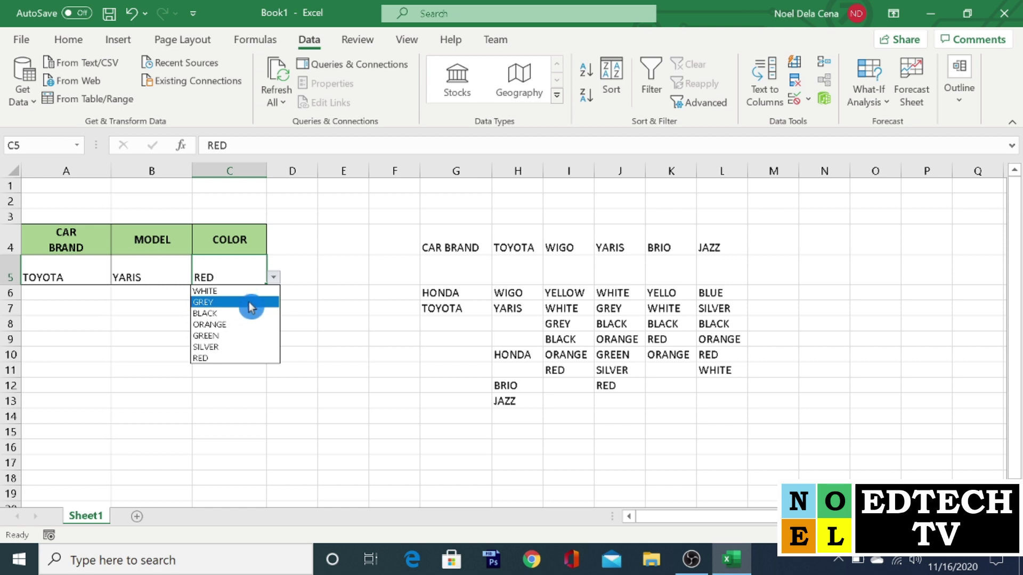
click(252, 303)
click(250, 324)
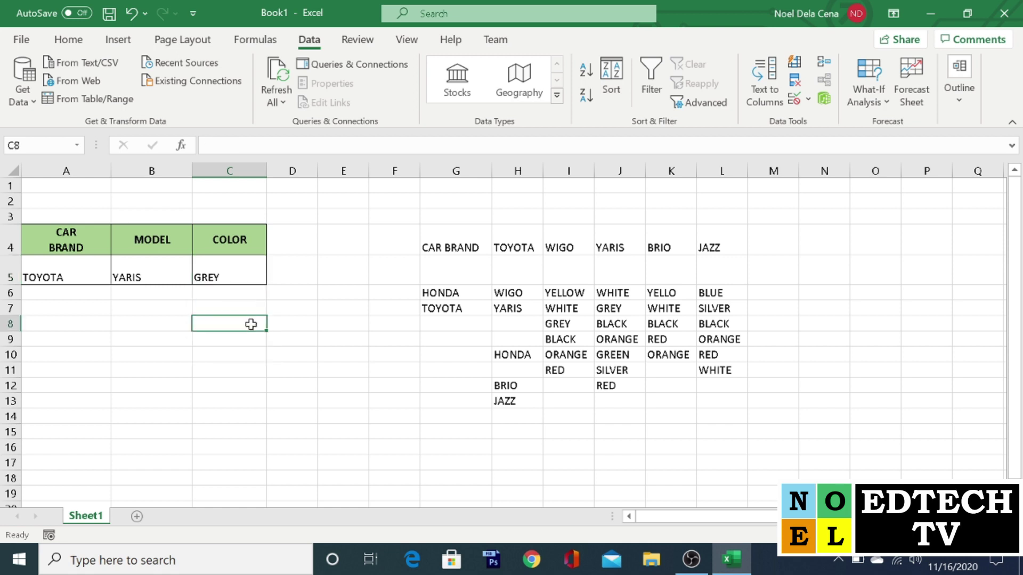